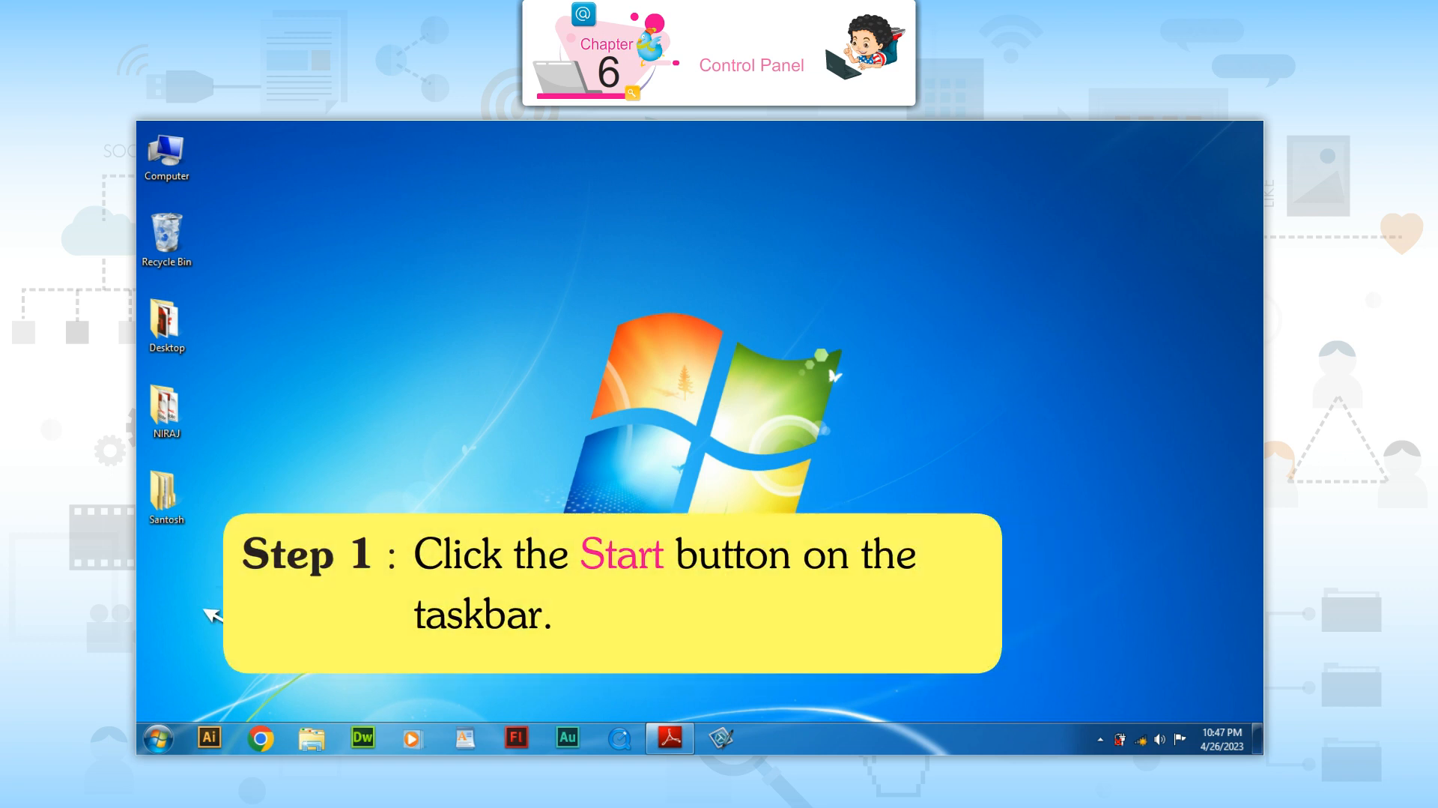
- Open Control Panel from Start and switch its view to Large icons
{"action": "left_click", "coordinate": [159, 738]}
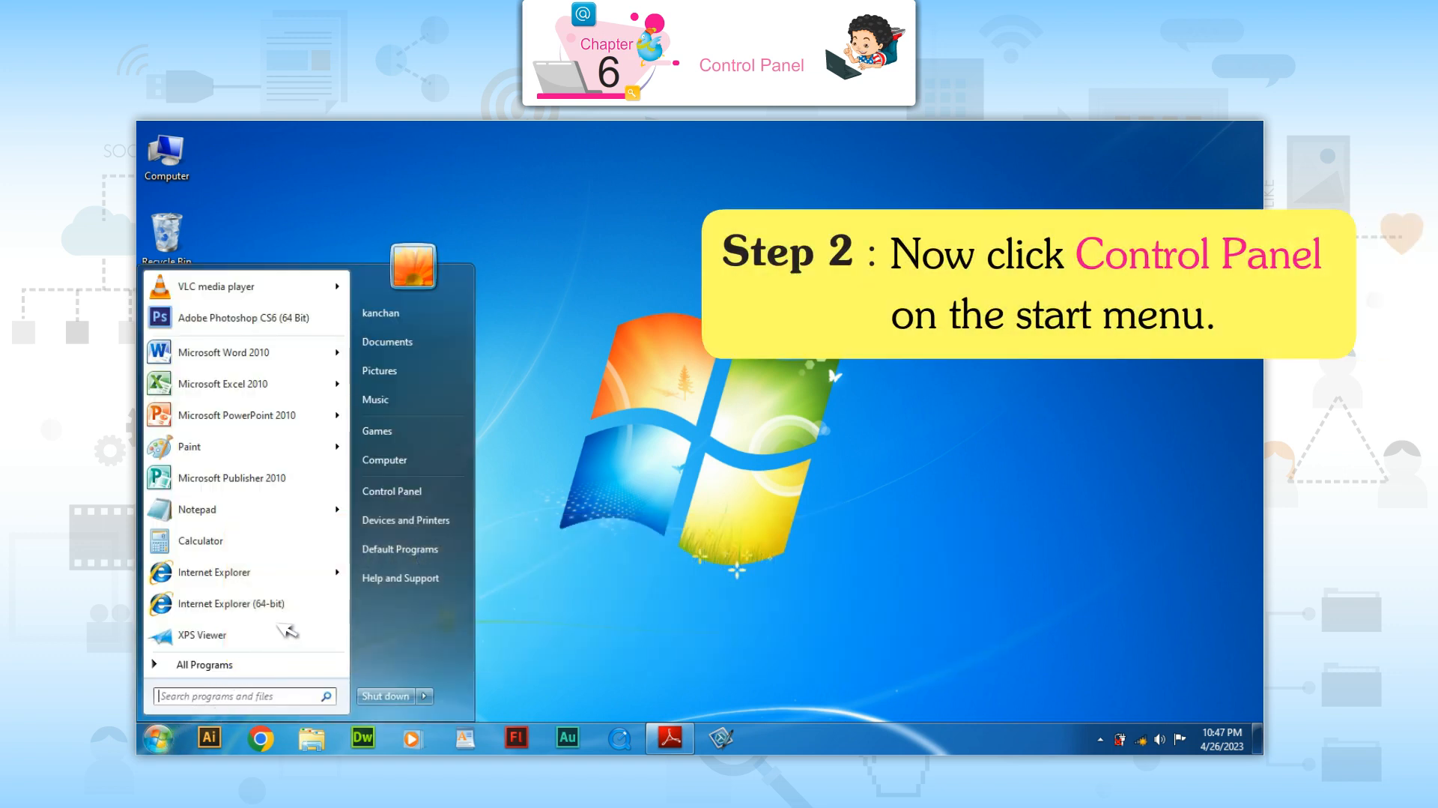
{"action": "left_click", "coordinate": [421, 494]}
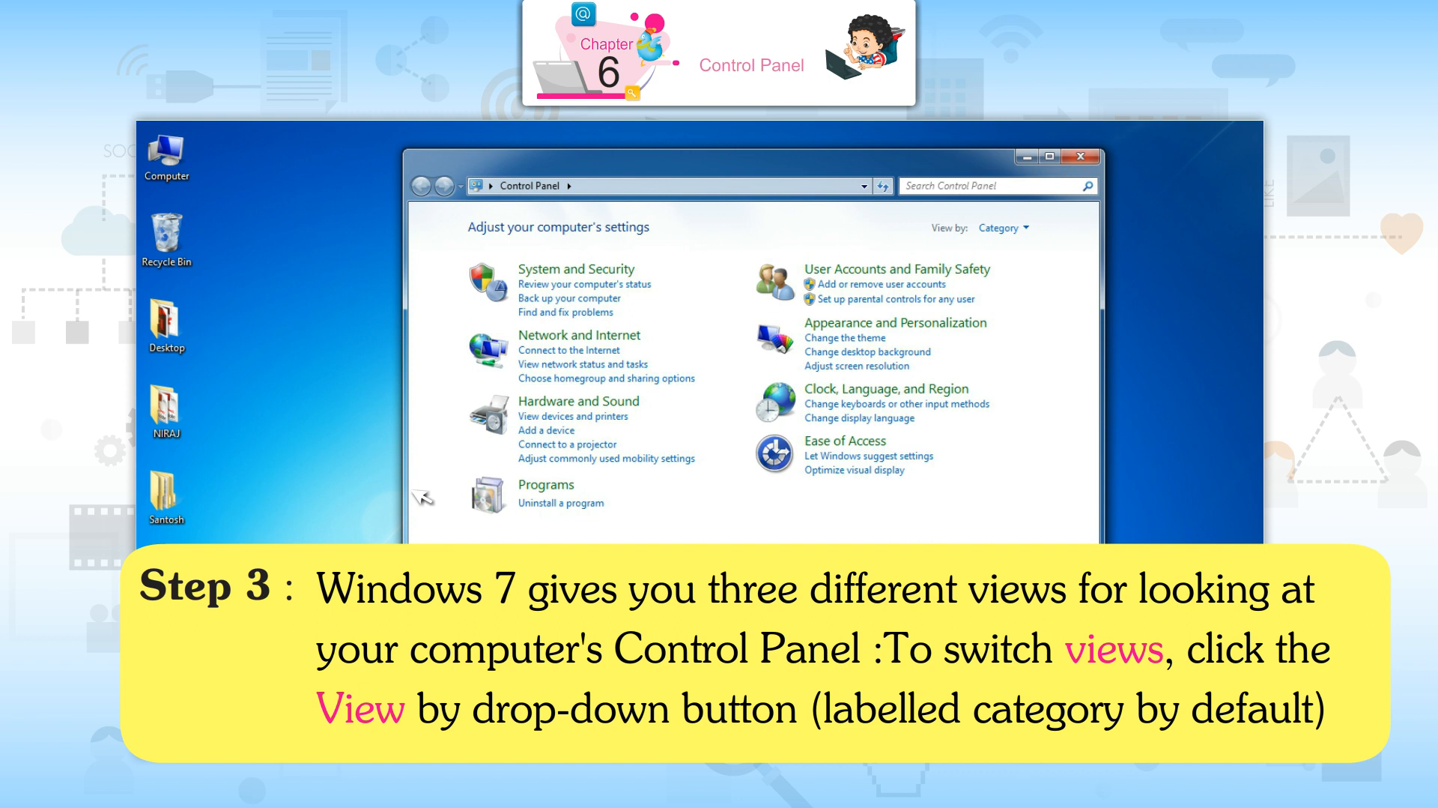
{"action": "left_click", "coordinate": [1028, 229]}
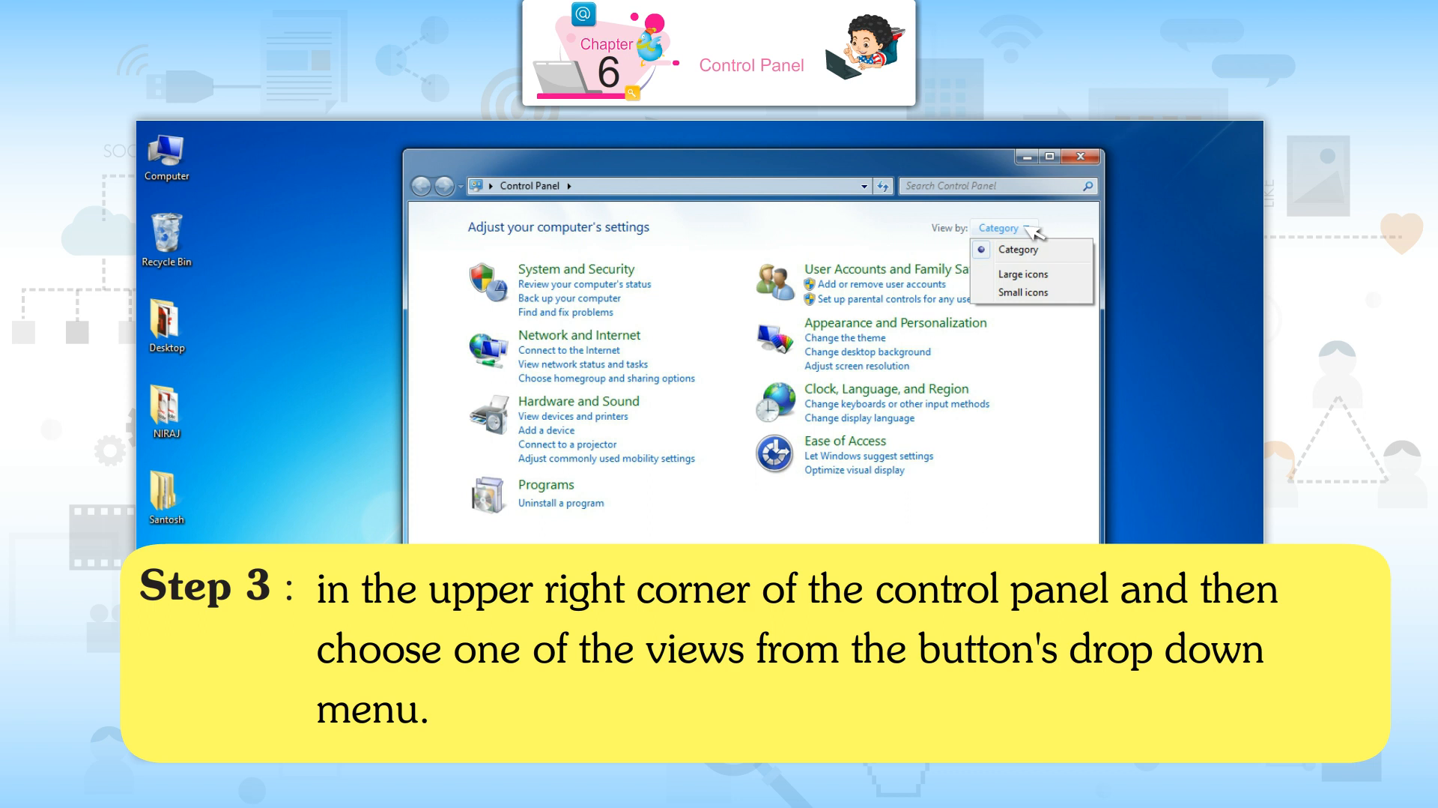
{"action": "left_click", "coordinate": [1023, 275]}
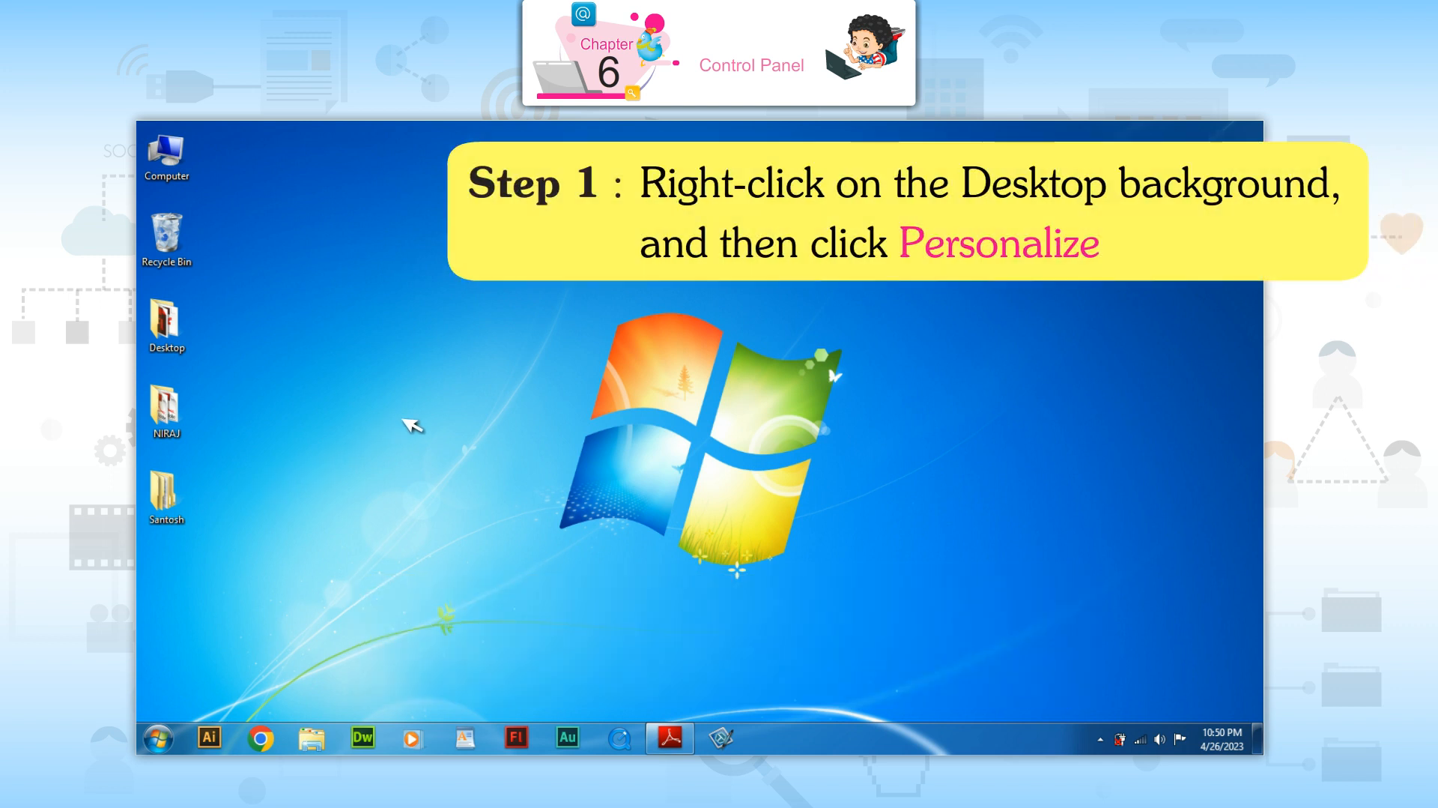
- Point the desktop background at the Sample Pictures folder via Personalize and save the change
{"action": "right_click", "coordinate": [621, 325]}
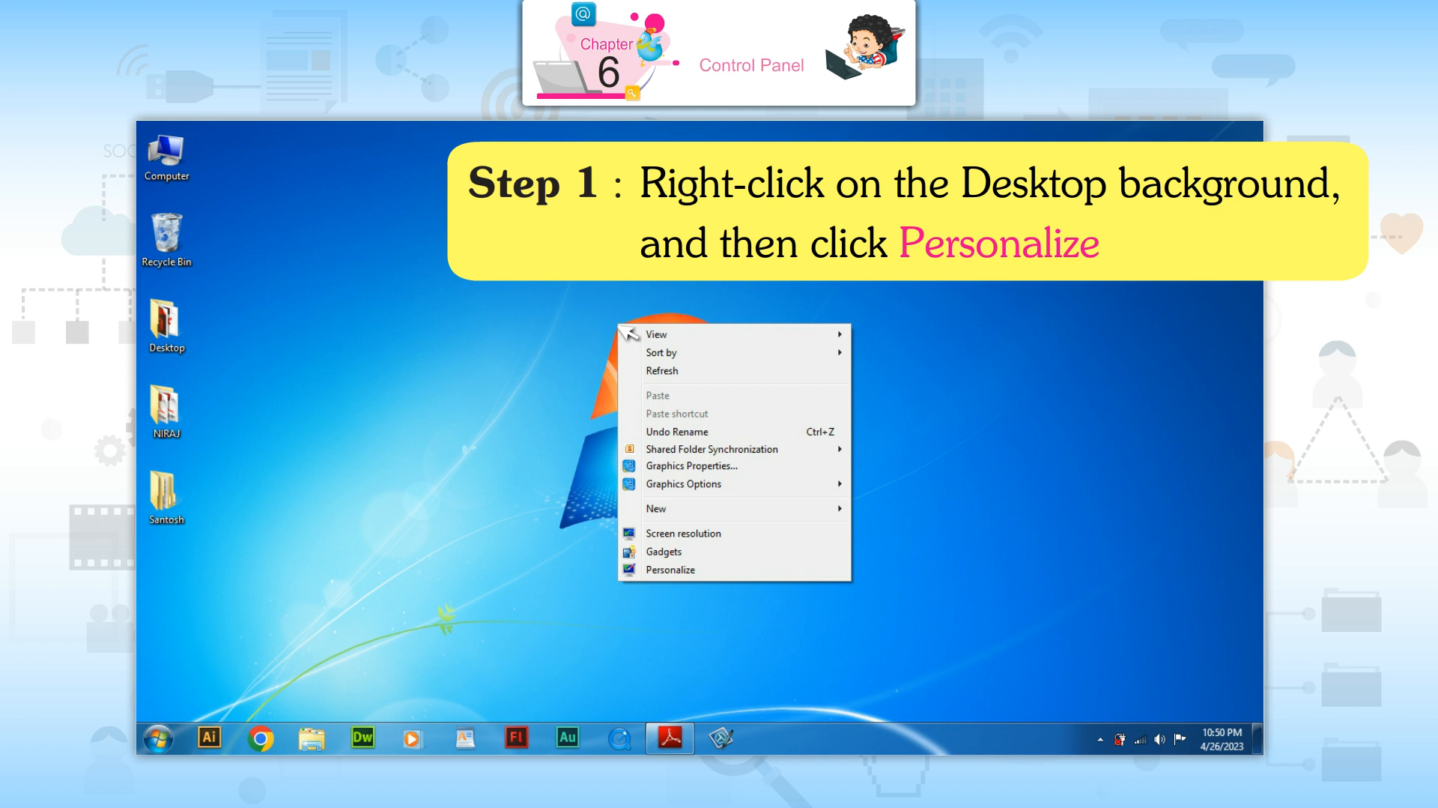
{"action": "left_click", "coordinate": [671, 569]}
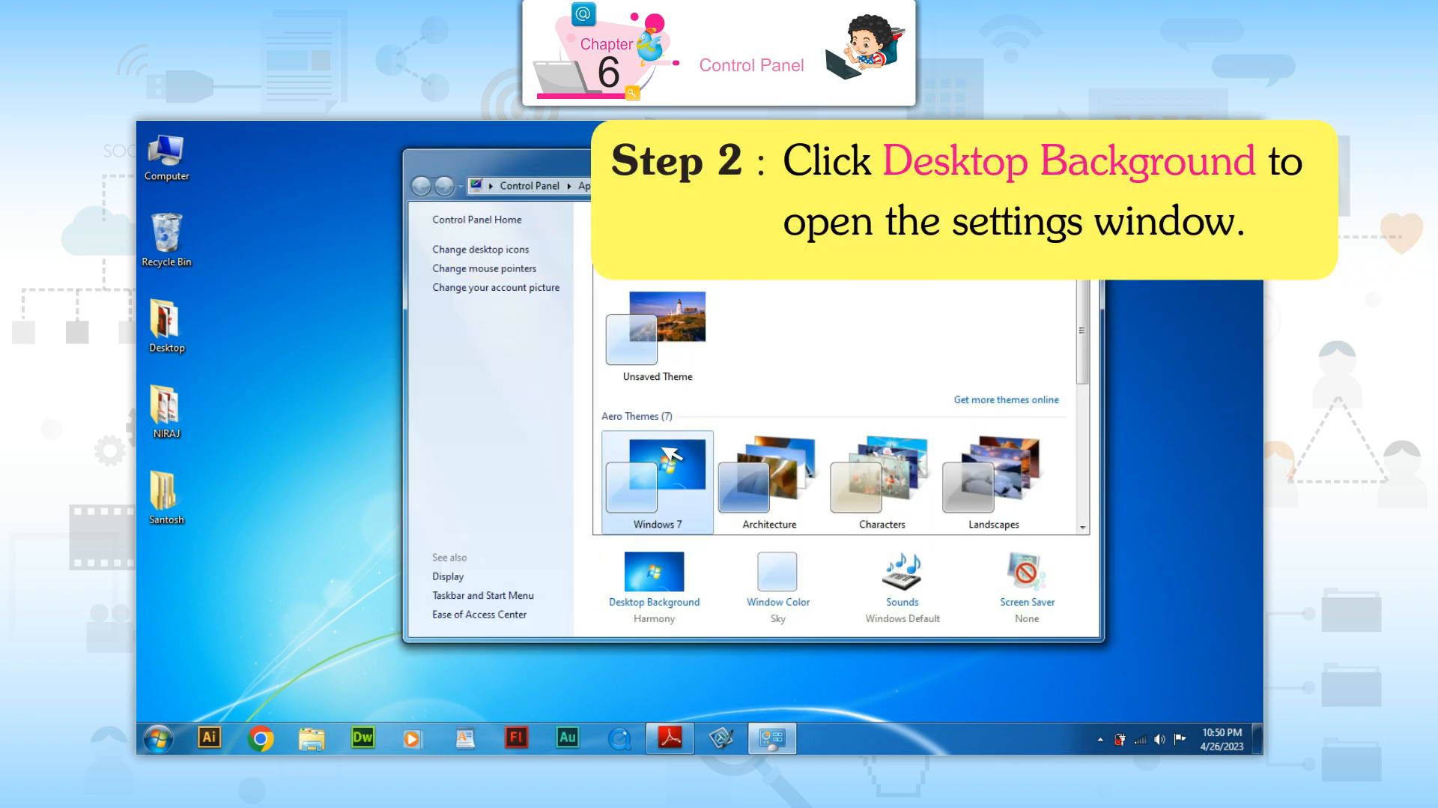
{"action": "left_click", "coordinate": [674, 608]}
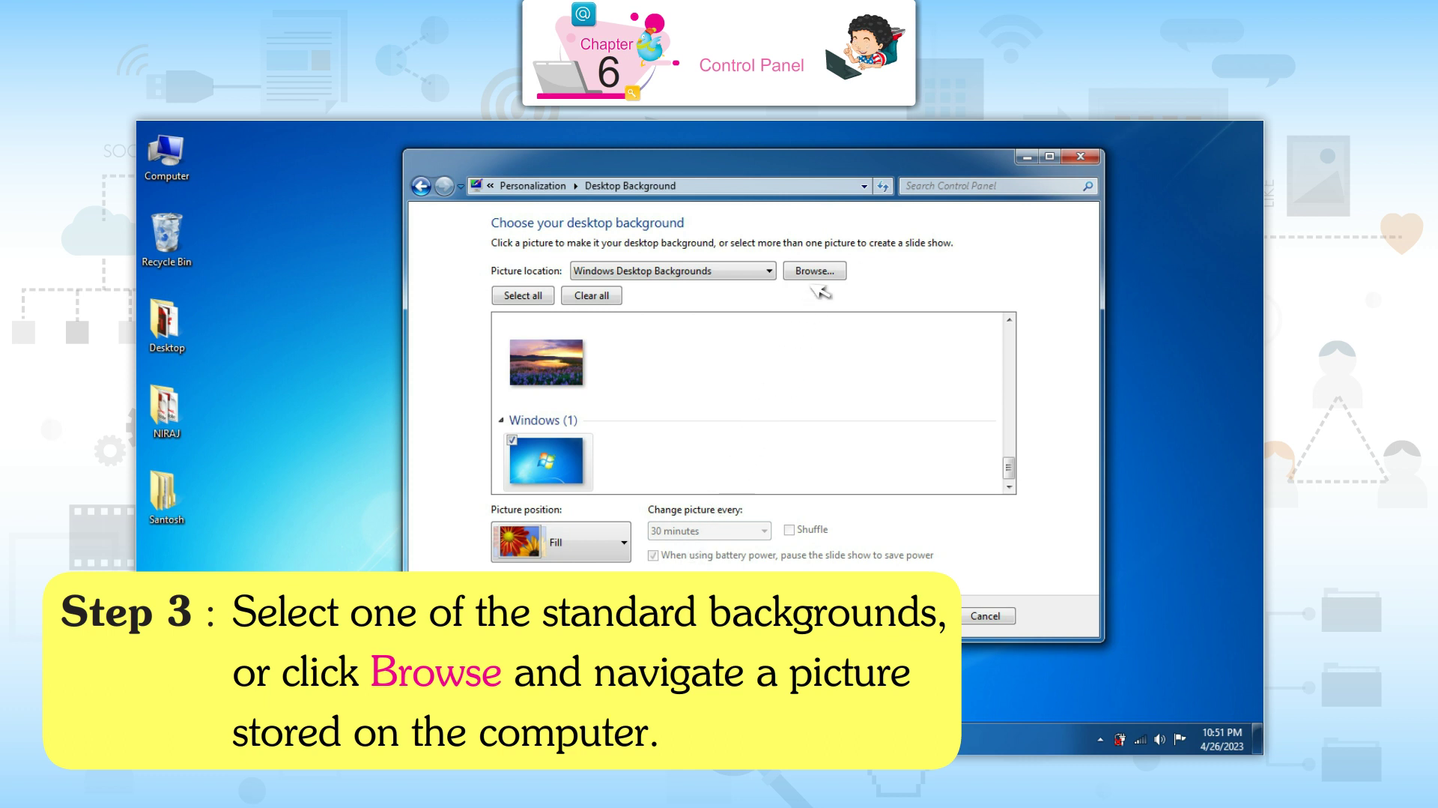
{"action": "left_click", "coordinate": [824, 271]}
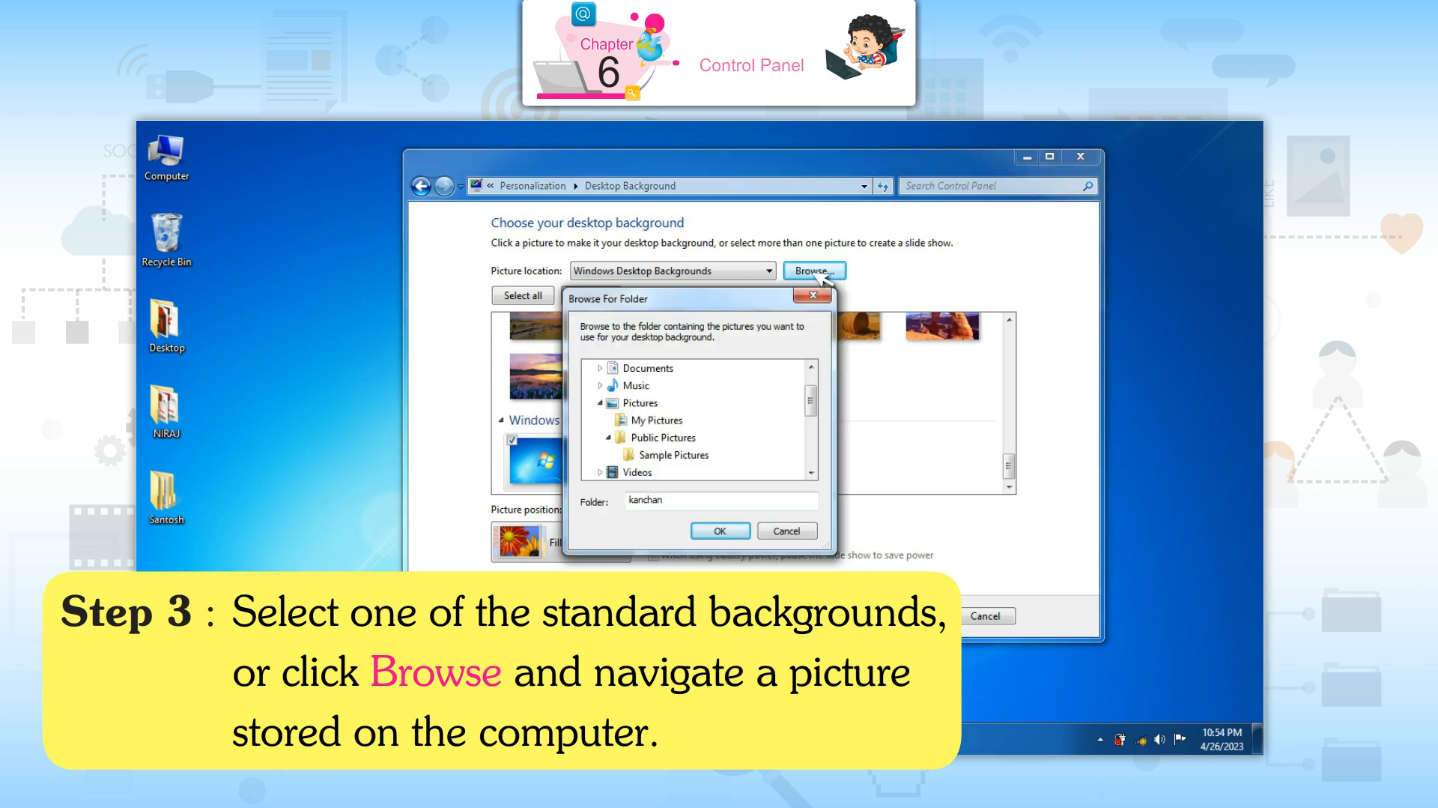
{"action": "left_click", "coordinate": [671, 456]}
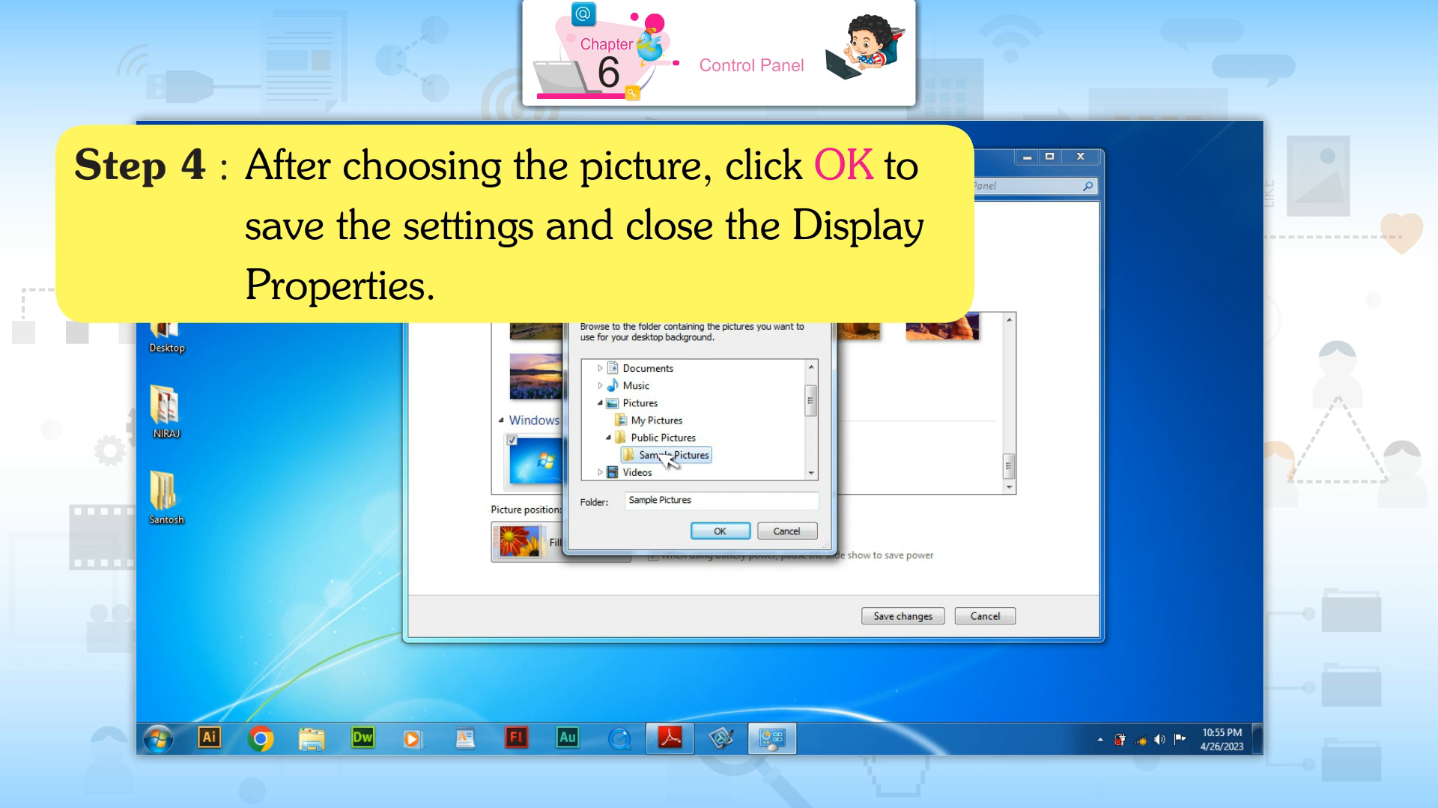
{"action": "left_click", "coordinate": [729, 535]}
{"action": "left_click", "coordinate": [902, 615]}
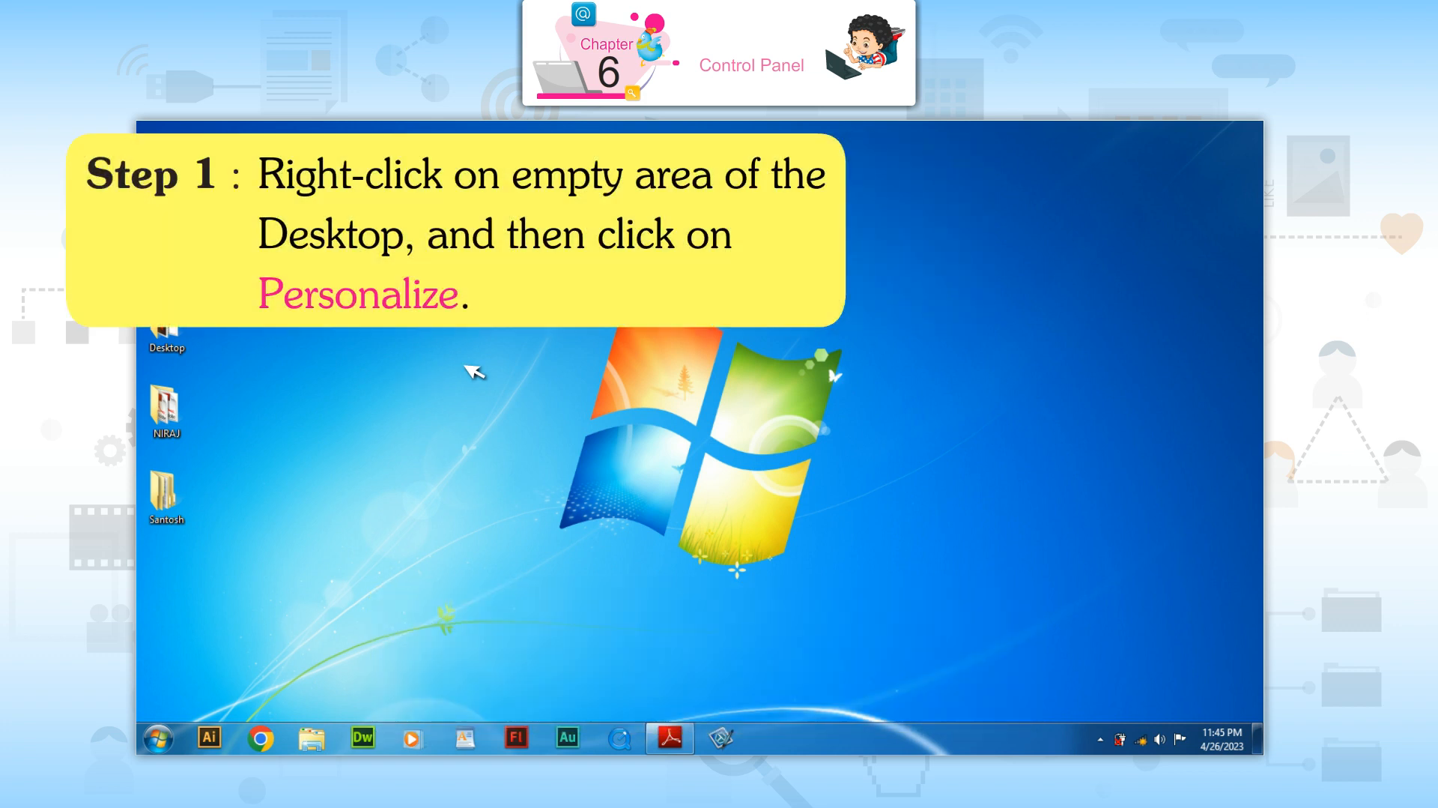
- Choose the Bubbles screen saver, preview it, set Wait to 2 minutes and confirm with OK
{"action": "right_click", "coordinate": [723, 341]}
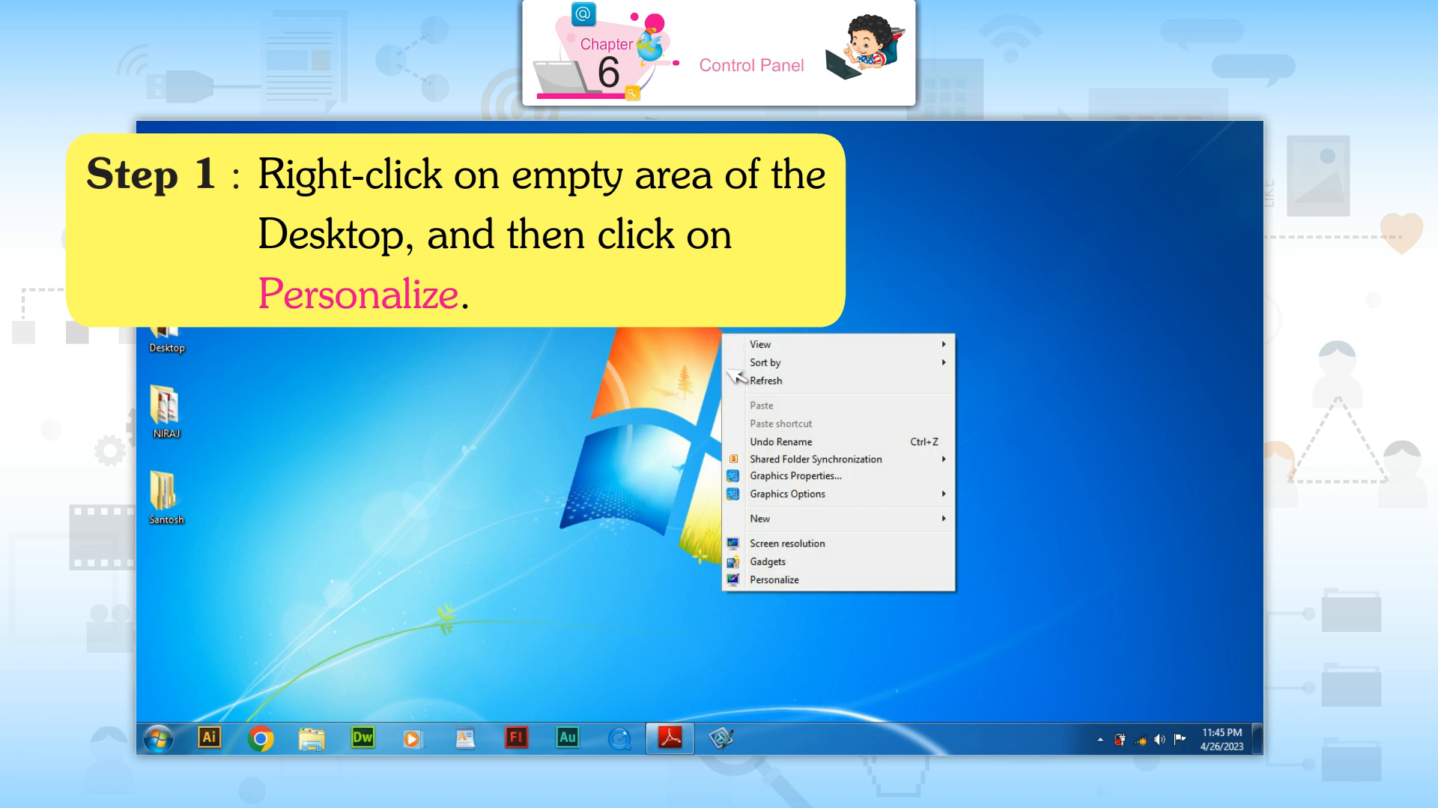
{"action": "left_click", "coordinate": [780, 577]}
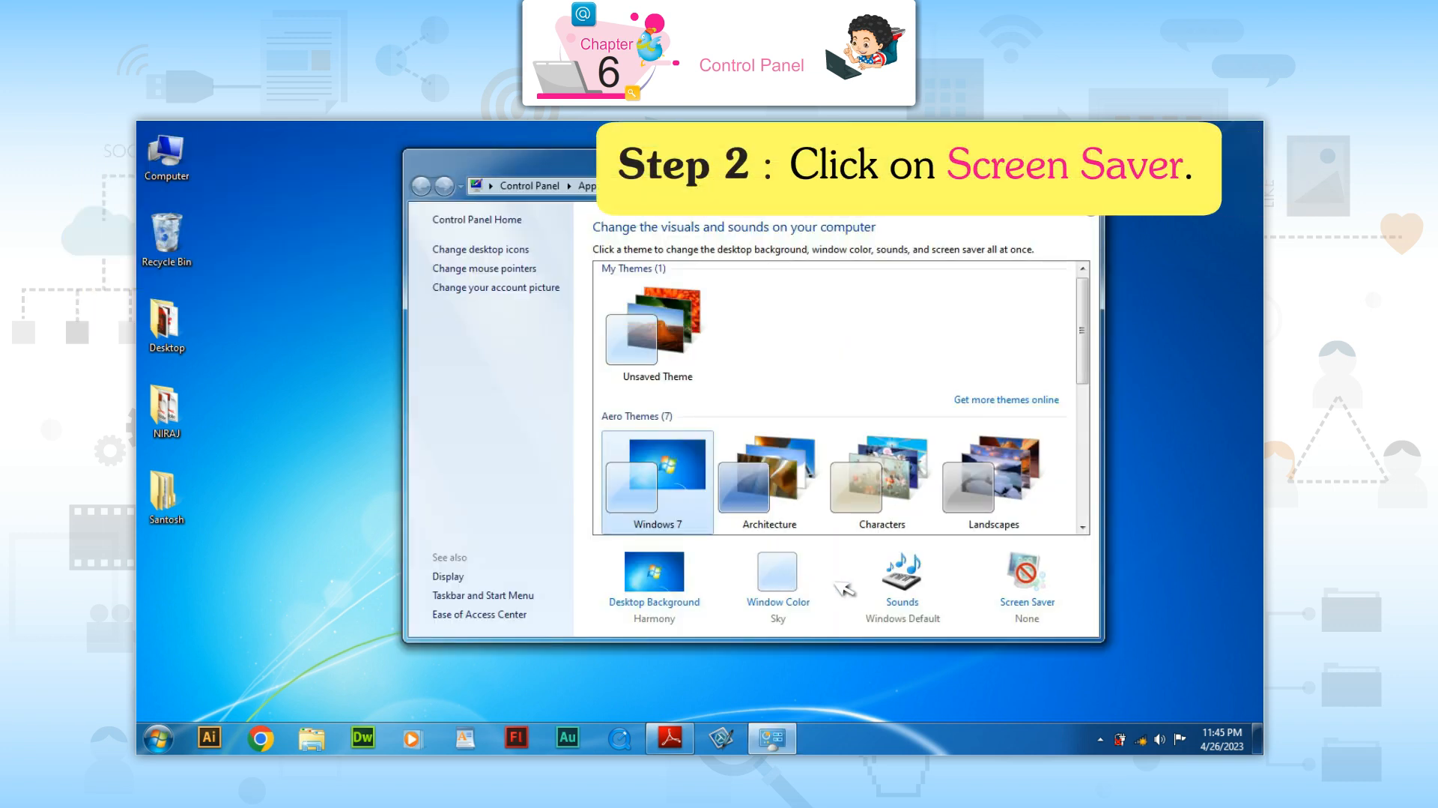
{"action": "left_click", "coordinate": [1027, 606]}
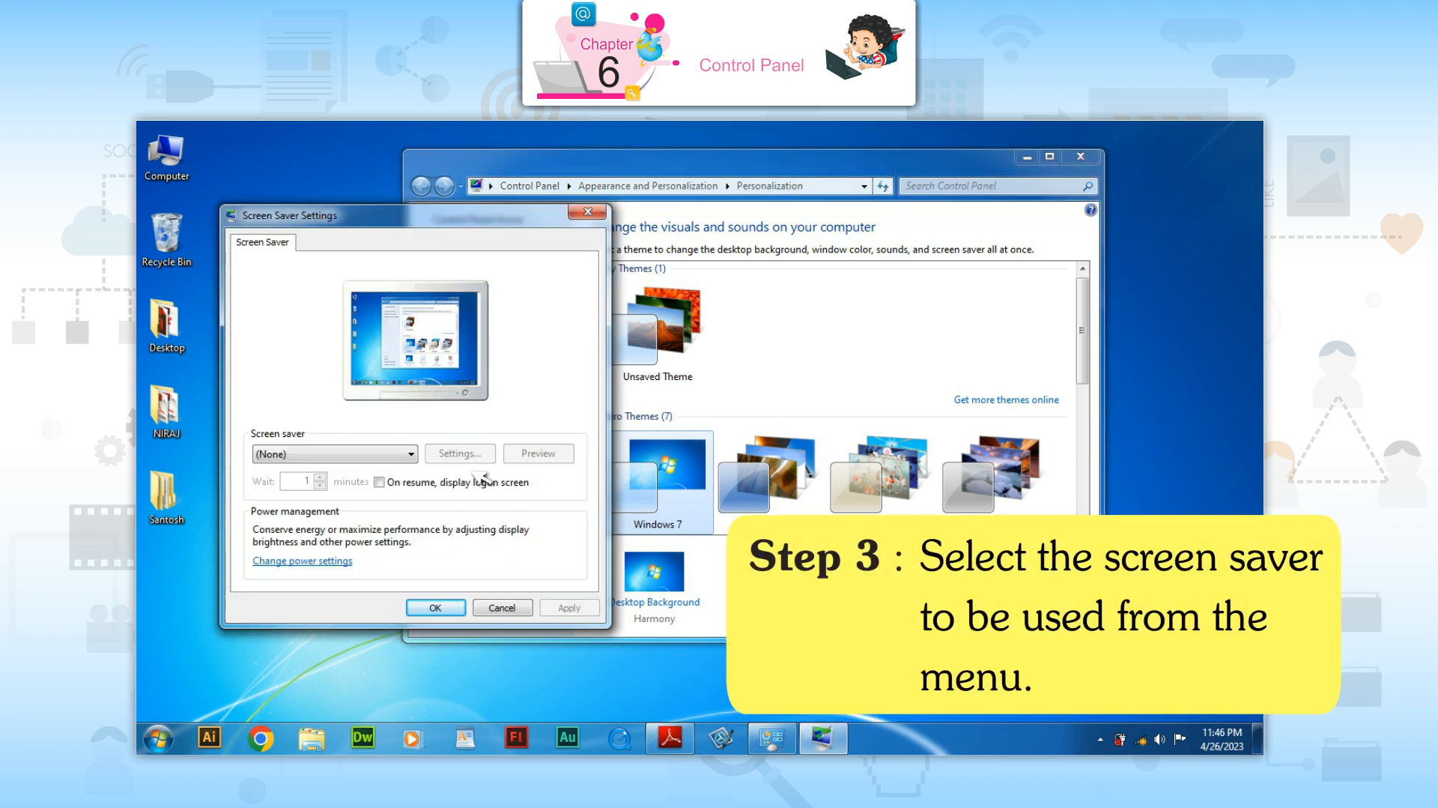
{"action": "left_click", "coordinate": [411, 454]}
{"action": "left_click", "coordinate": [279, 508]}
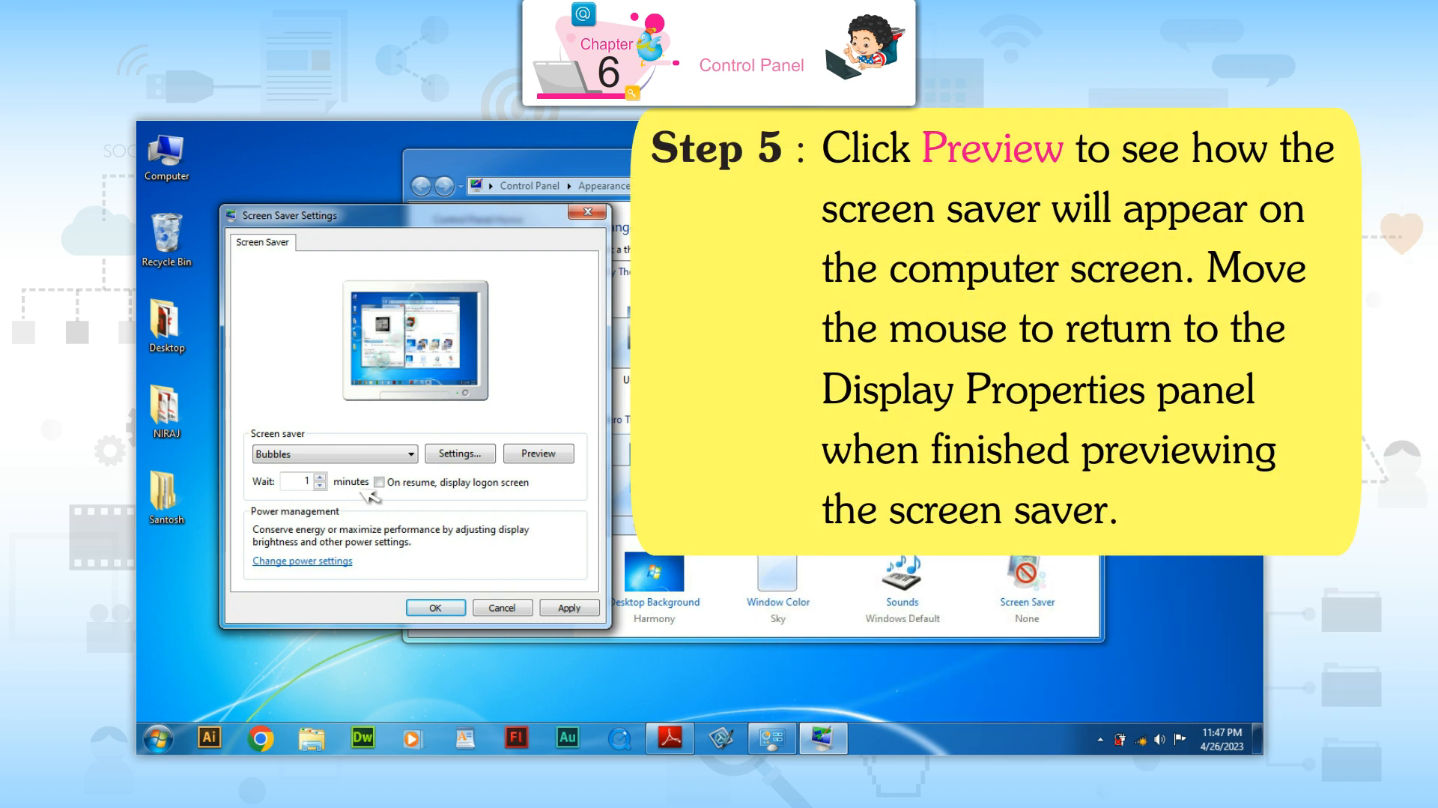
{"action": "left_click", "coordinate": [540, 454]}
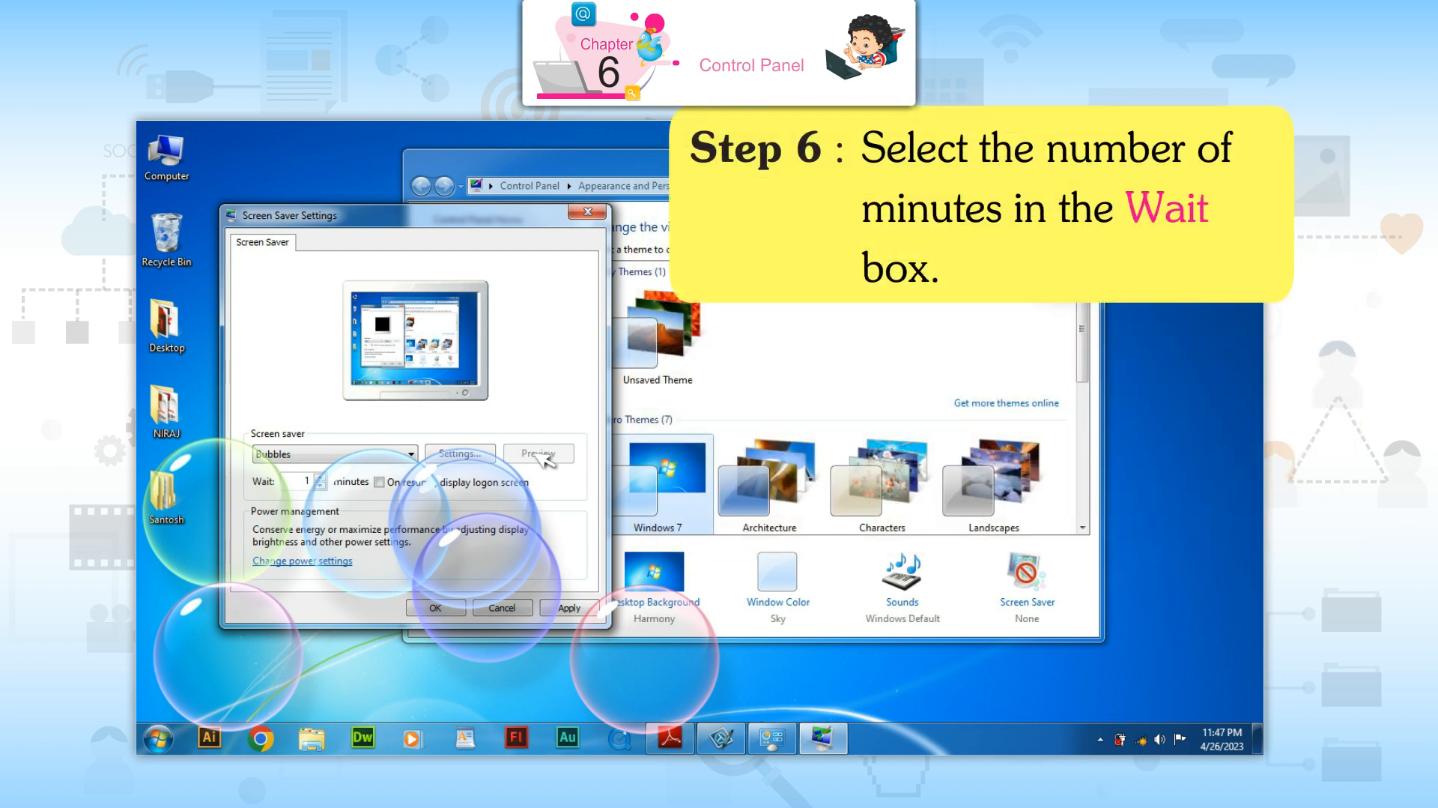
{"action": "left_click", "coordinate": [322, 477]}
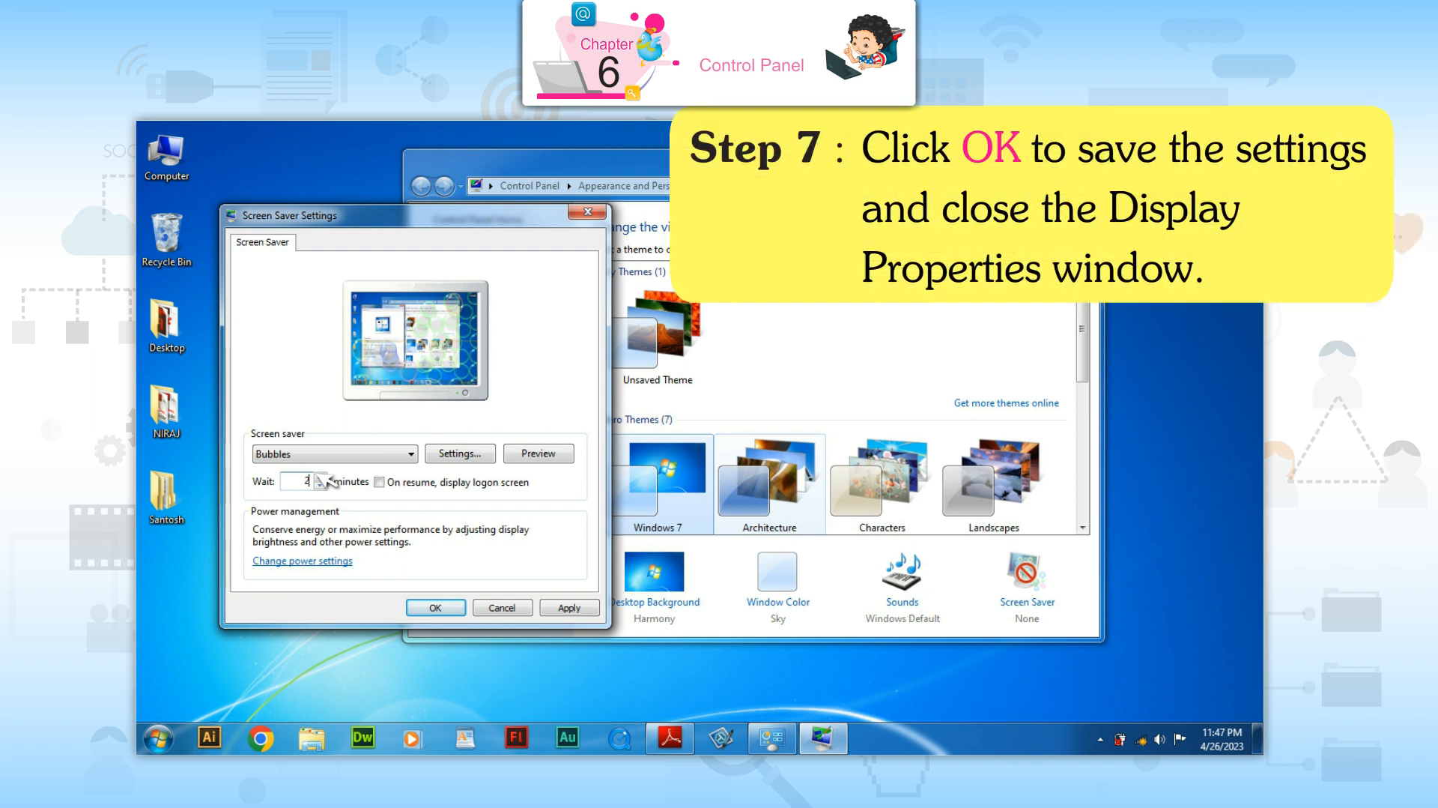
{"action": "left_click", "coordinate": [436, 607]}
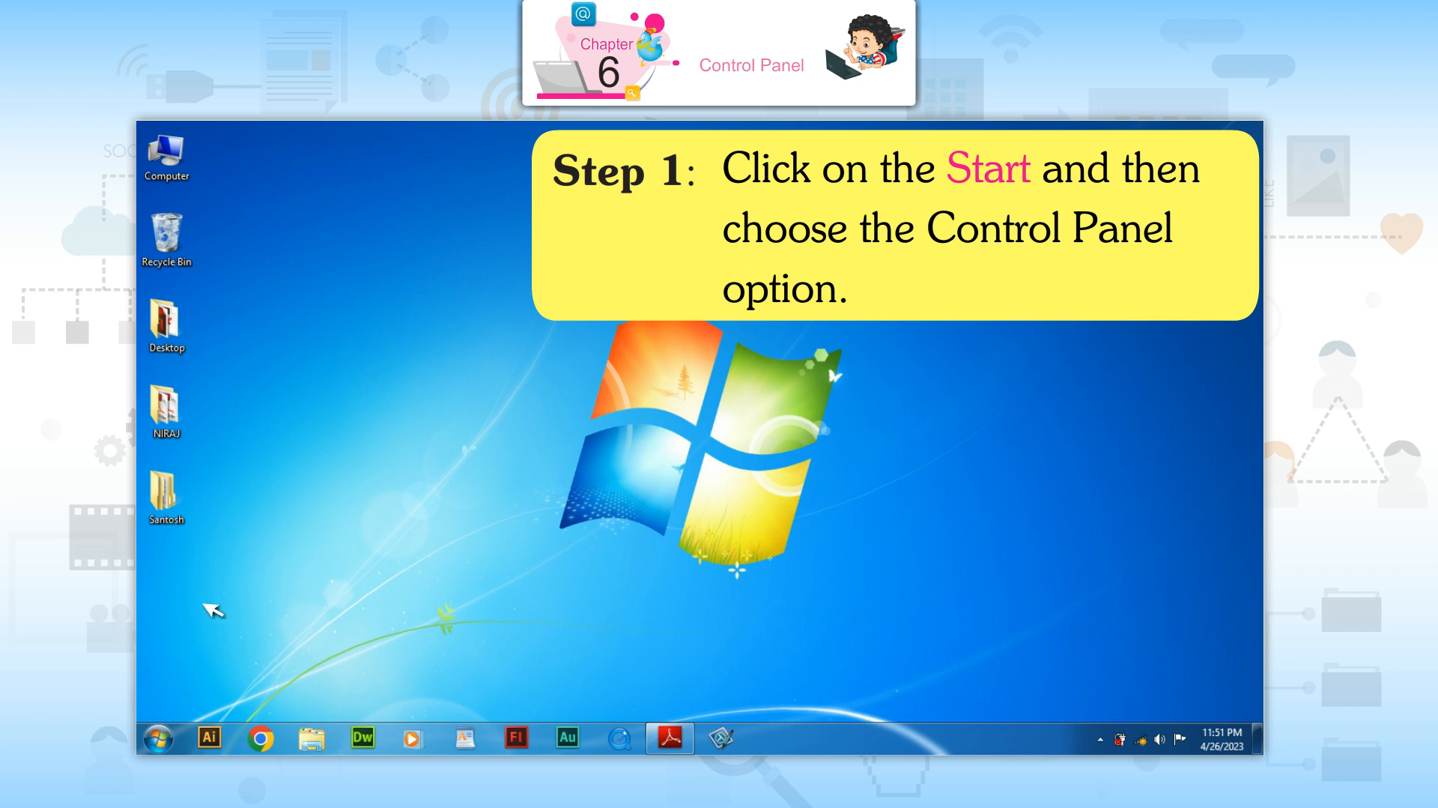
- In Mouse Properties, check 'Switch primary and secondary buttons' and apply it
{"action": "left_click", "coordinate": [160, 739]}
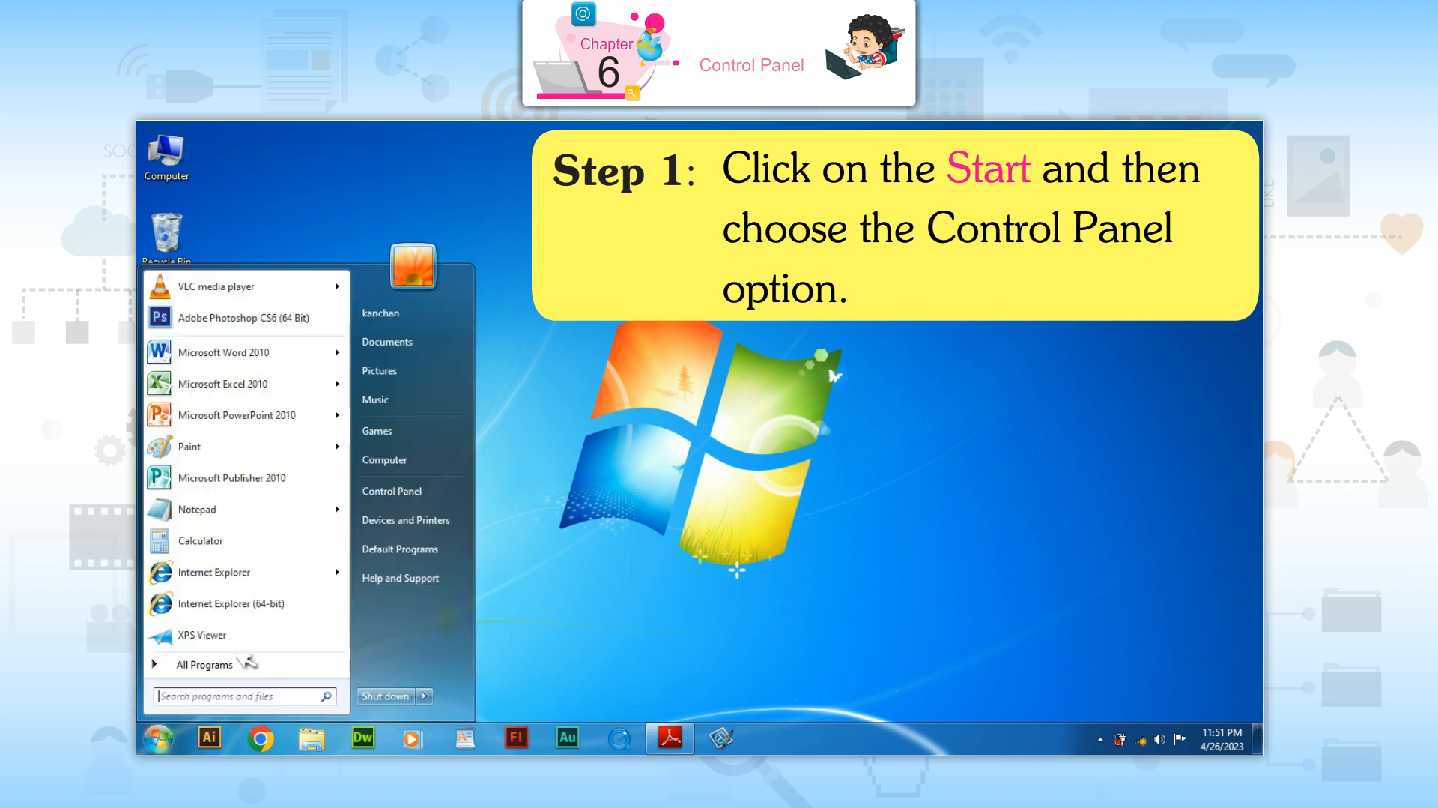
{"action": "left_click", "coordinate": [392, 492]}
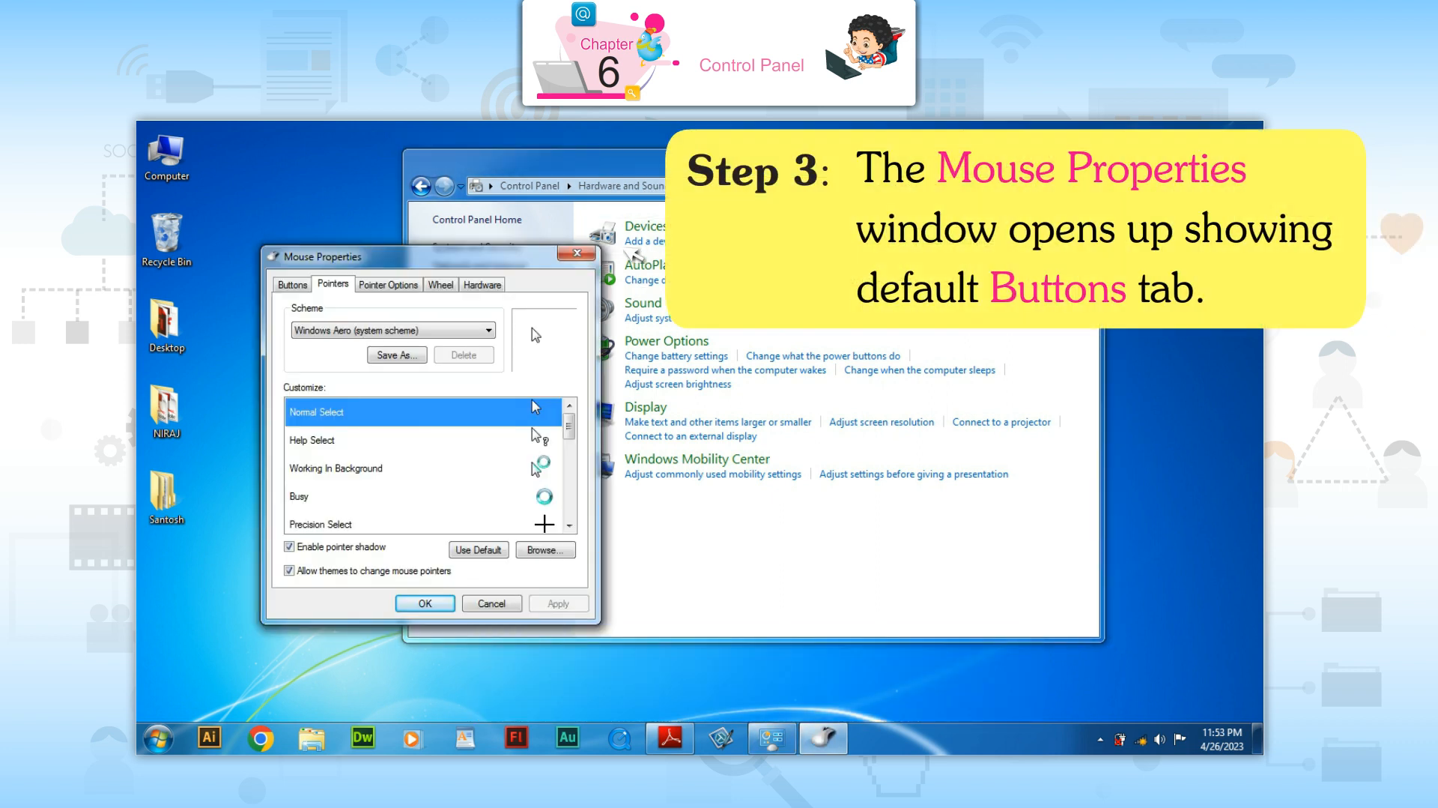
{"action": "left_click", "coordinate": [298, 285]}
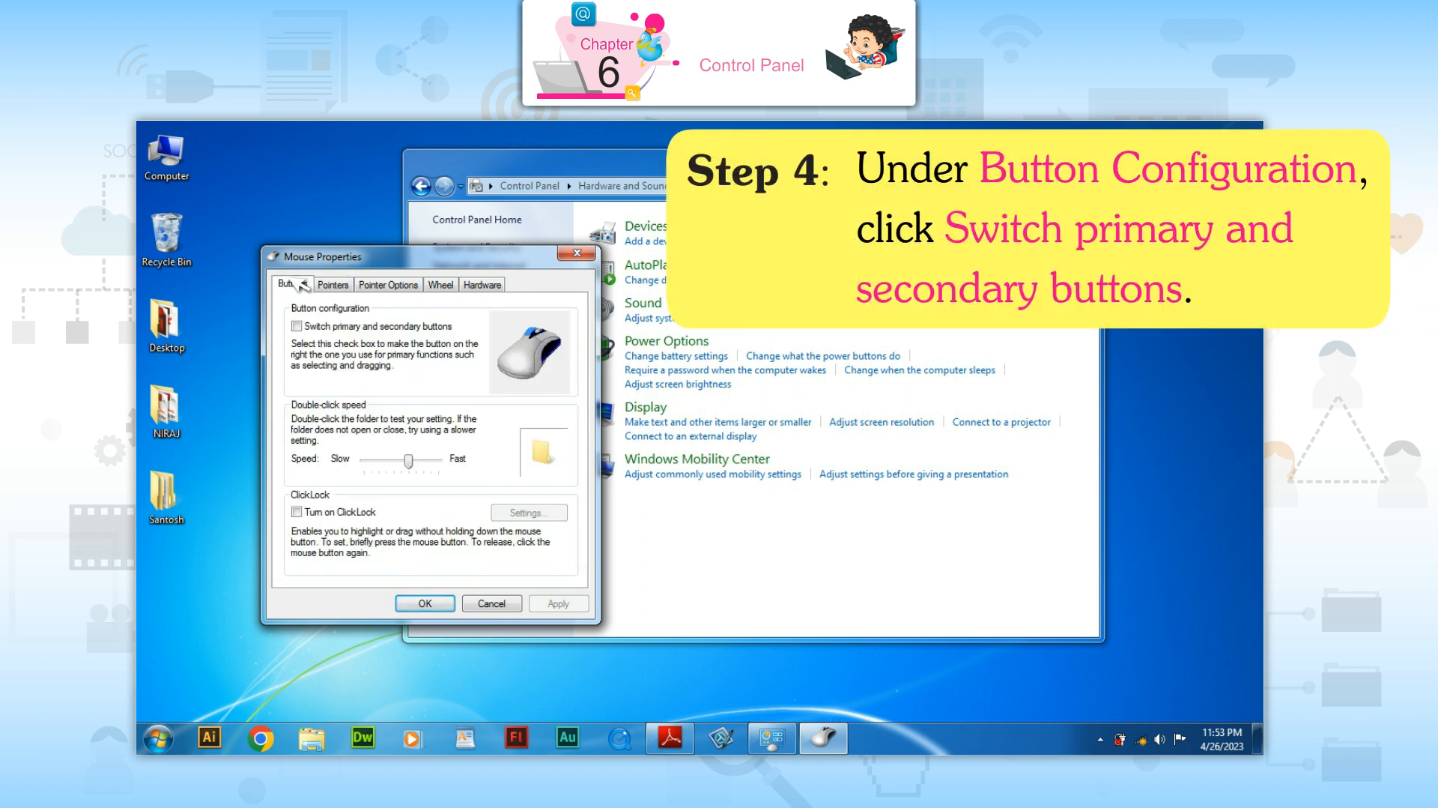
{"action": "left_click", "coordinate": [297, 325]}
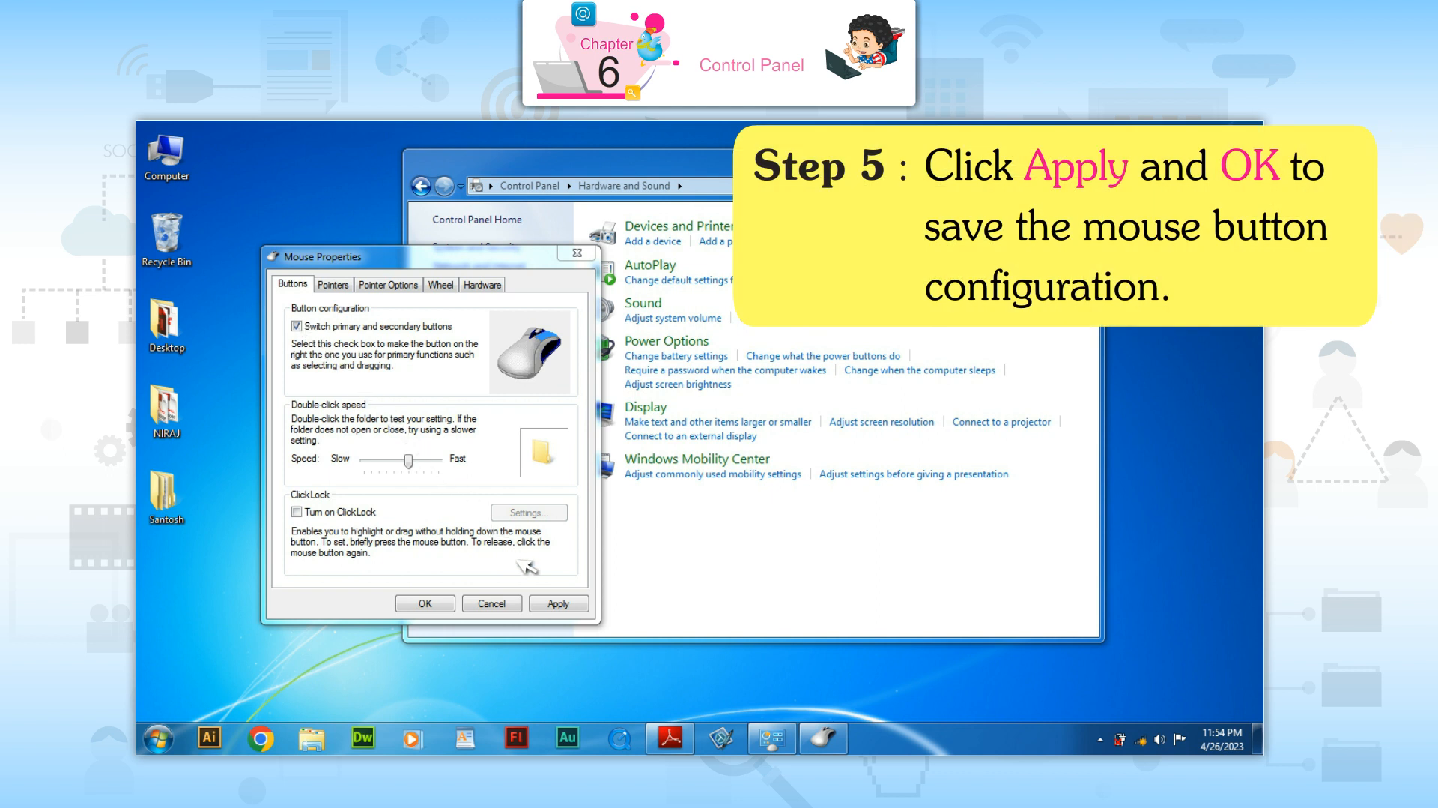
{"action": "left_click", "coordinate": [559, 604]}
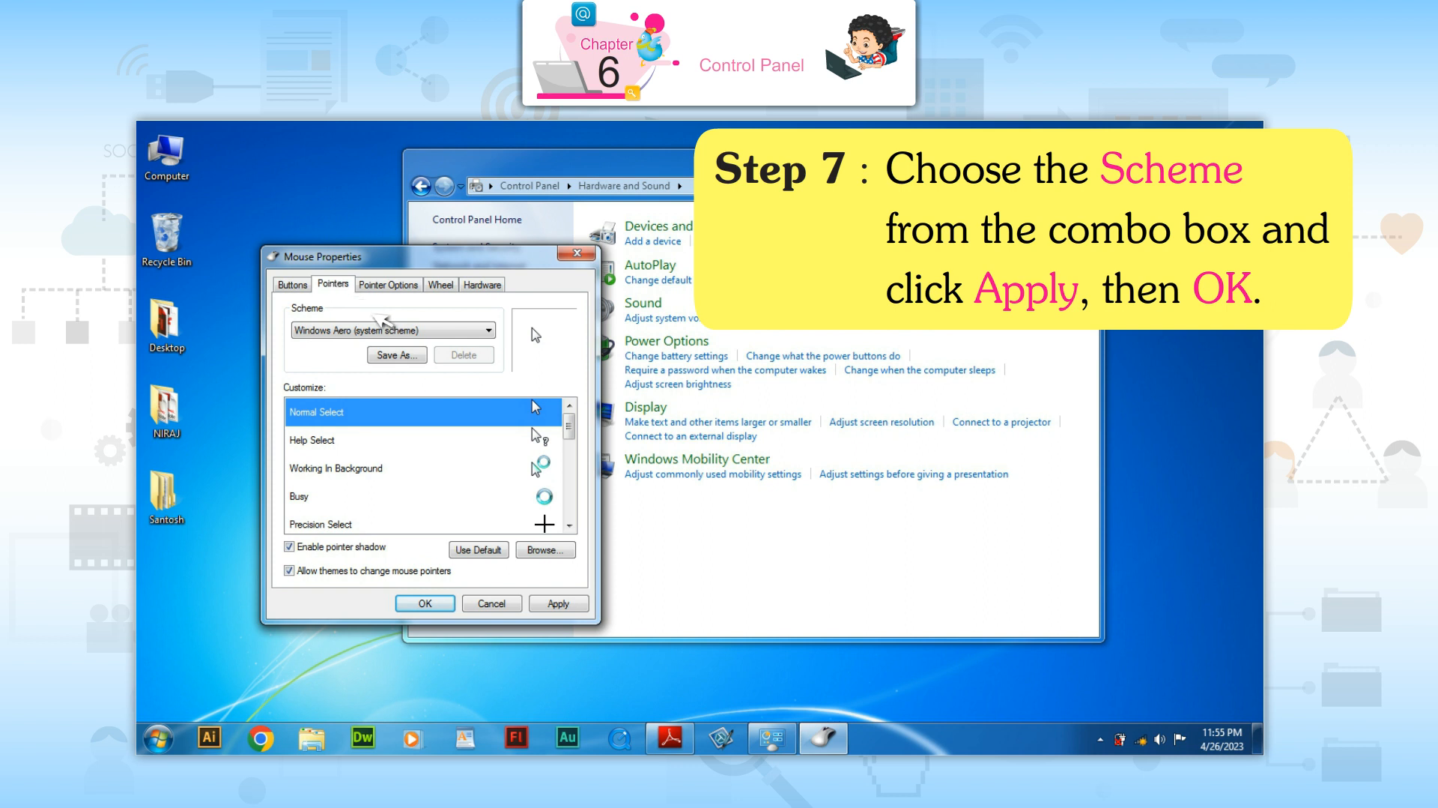
{"action": "scroll", "coordinate": [402, 332], "scroll_direction": "down", "scroll_amount": 1}
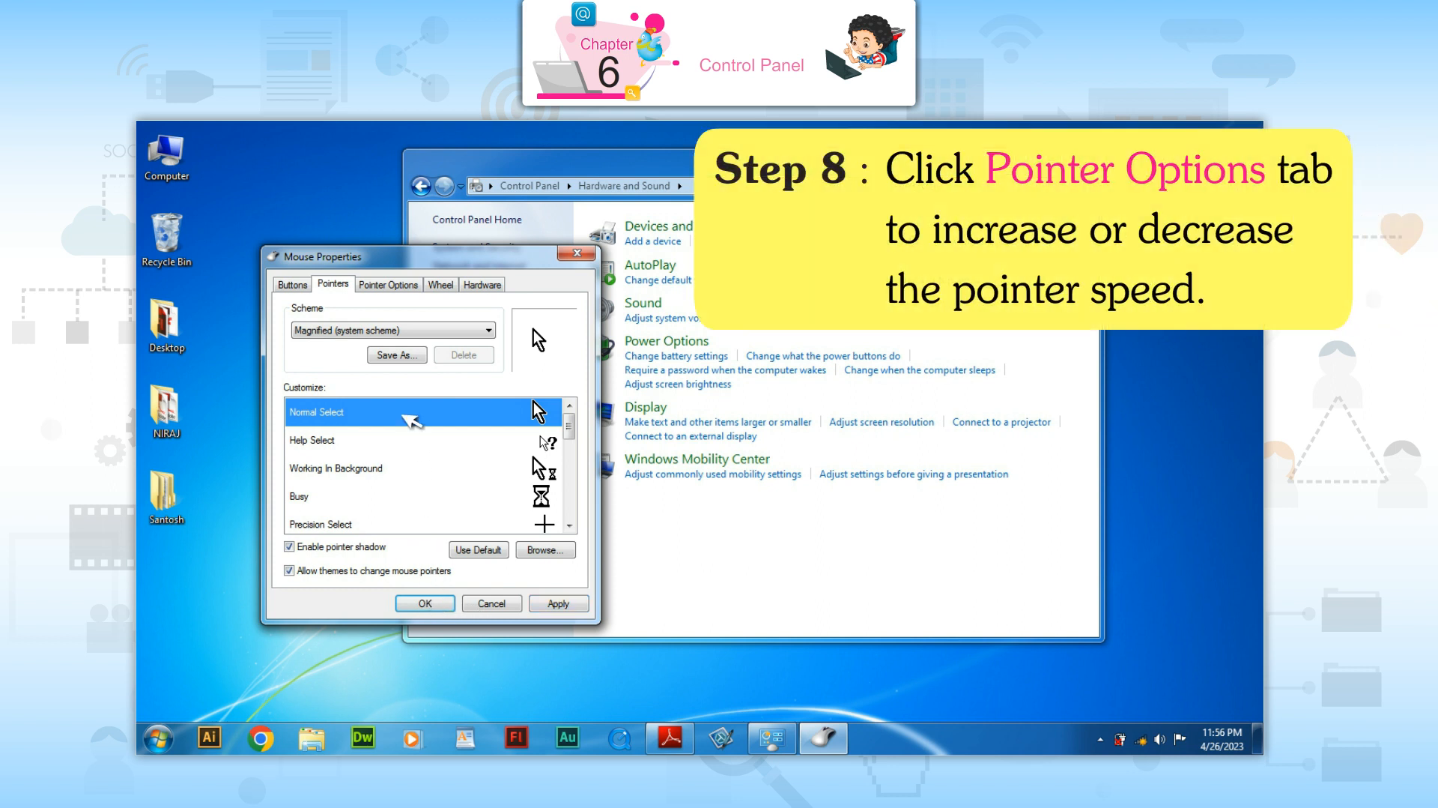
- In Pointer Options, enable automatically moving the pointer to the default button
{"action": "left_click", "coordinate": [388, 284]}
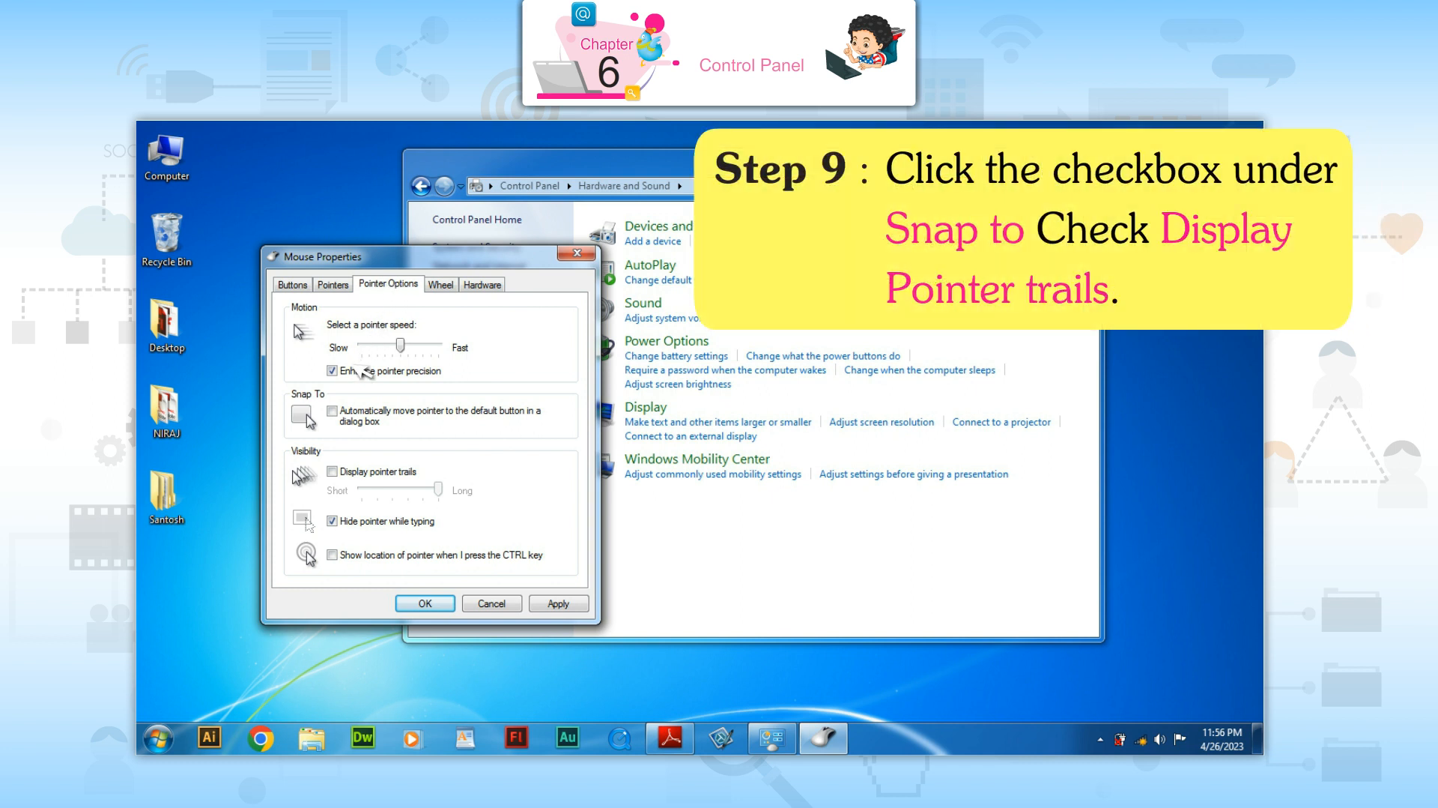
{"action": "left_click", "coordinate": [334, 412]}
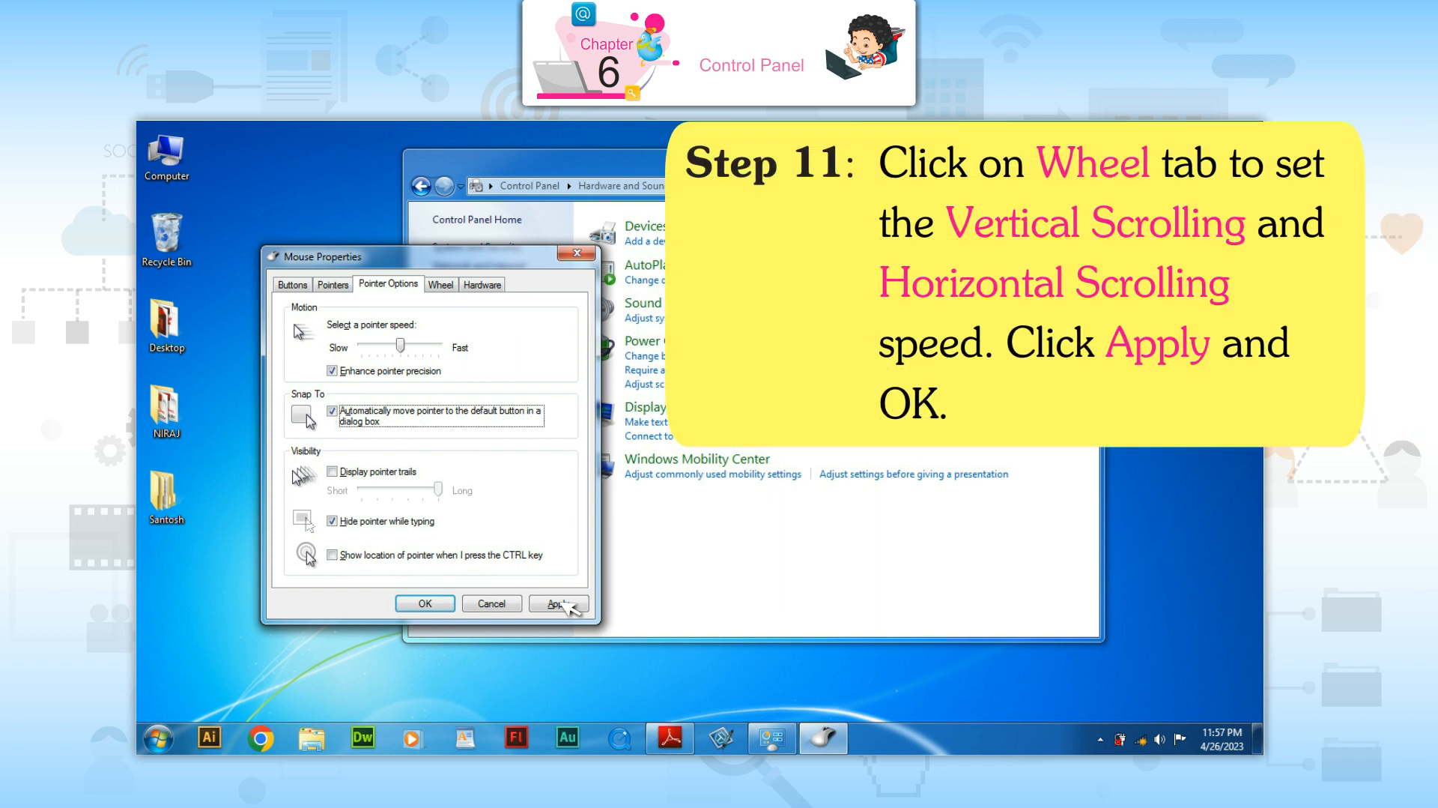
- Raise the wheel scrolling amount to 3, apply it, and view the Hardware details
{"action": "left_click", "coordinate": [442, 285]}
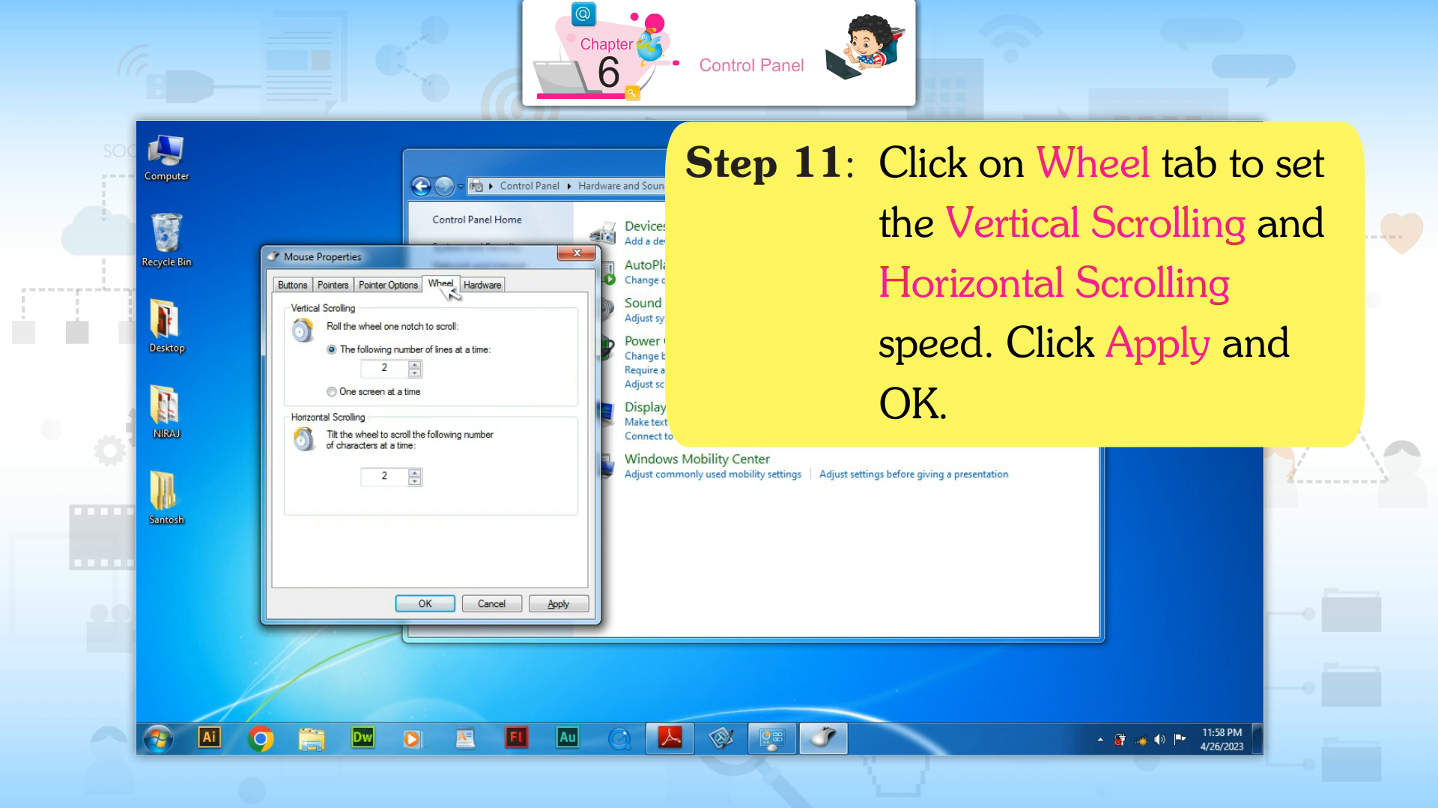
{"action": "left_click", "coordinate": [416, 471]}
{"action": "left_click", "coordinate": [557, 603]}
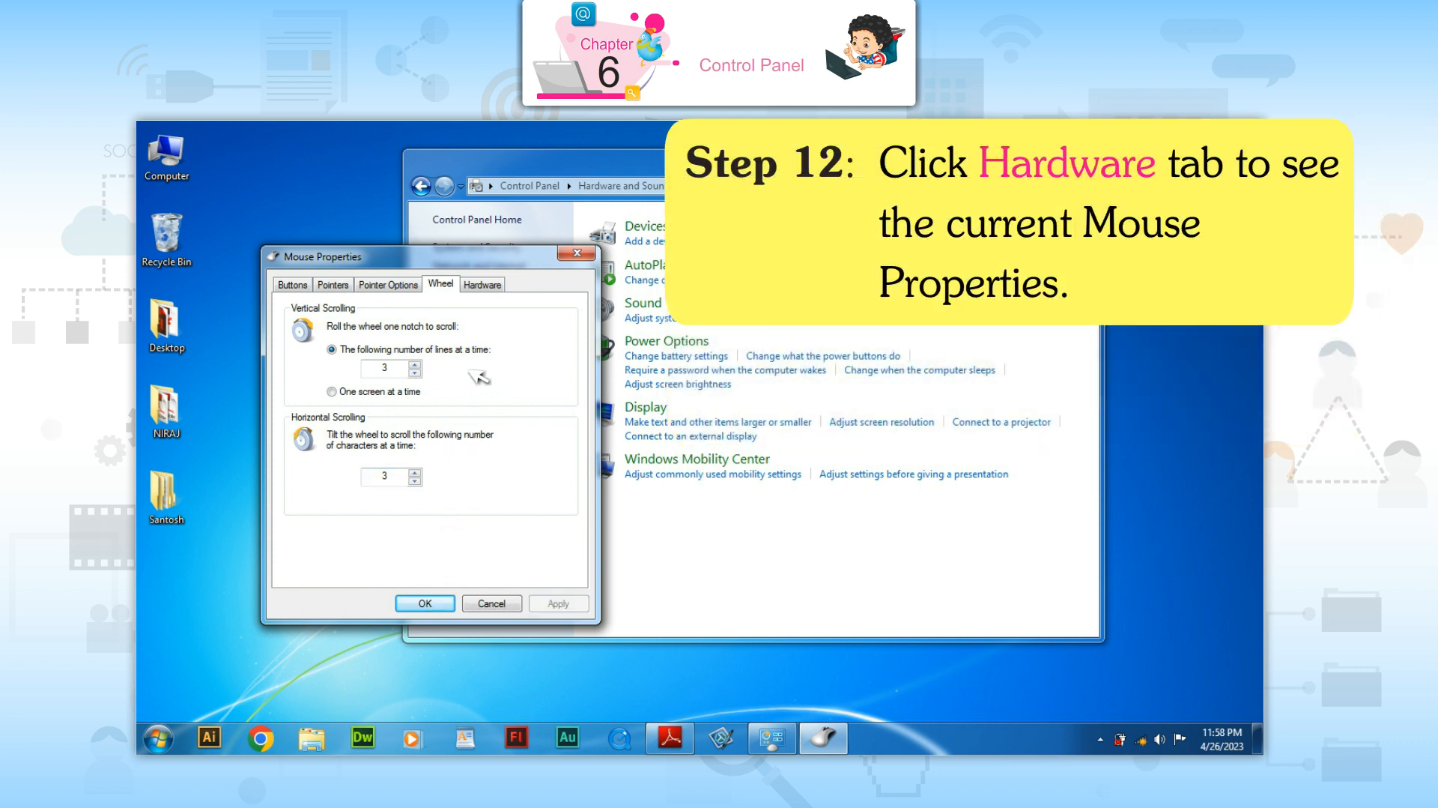
{"action": "left_click", "coordinate": [483, 285]}
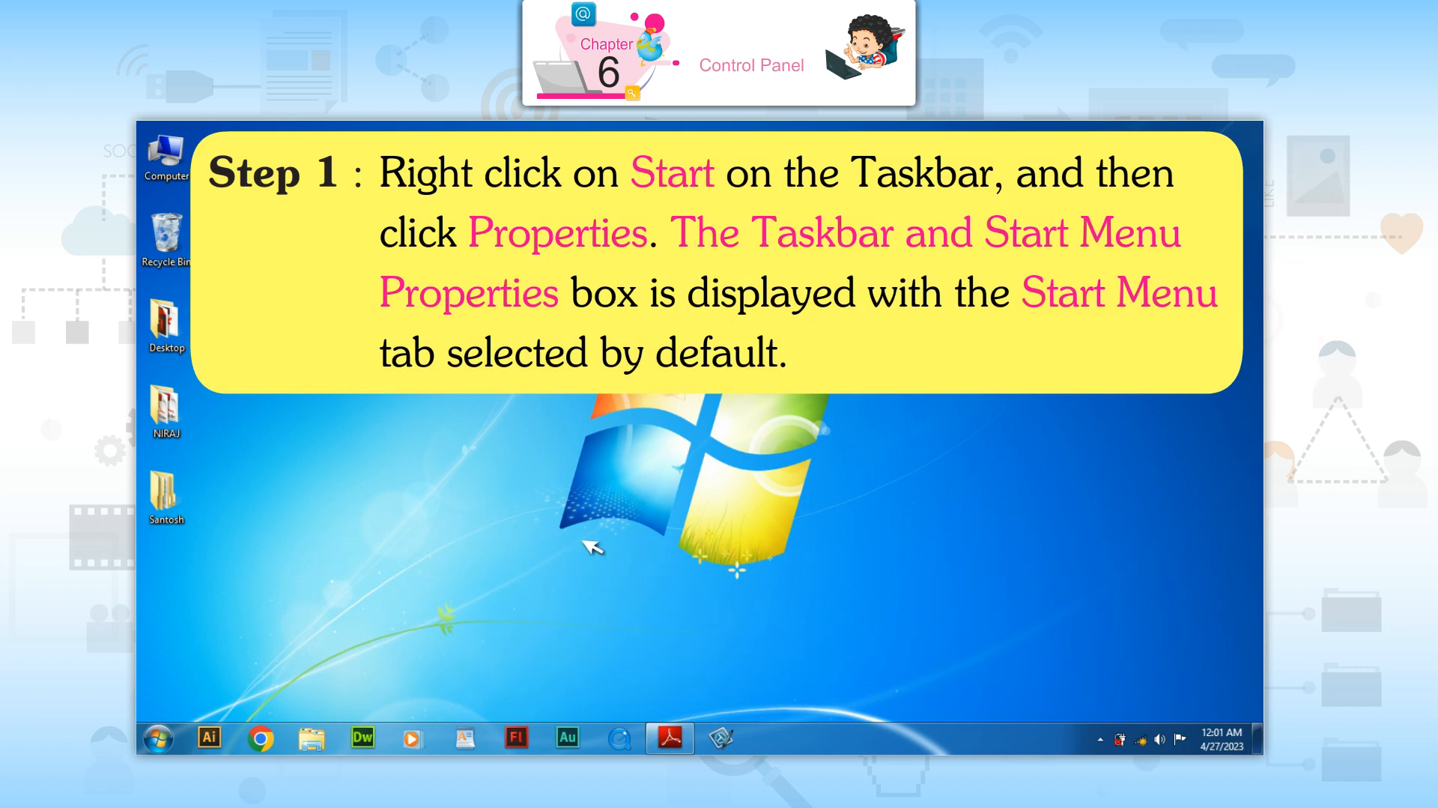
- Open Taskbar and Start Menu Properties from the taskbar's right-click menu
{"action": "right_click", "coordinate": [762, 575]}
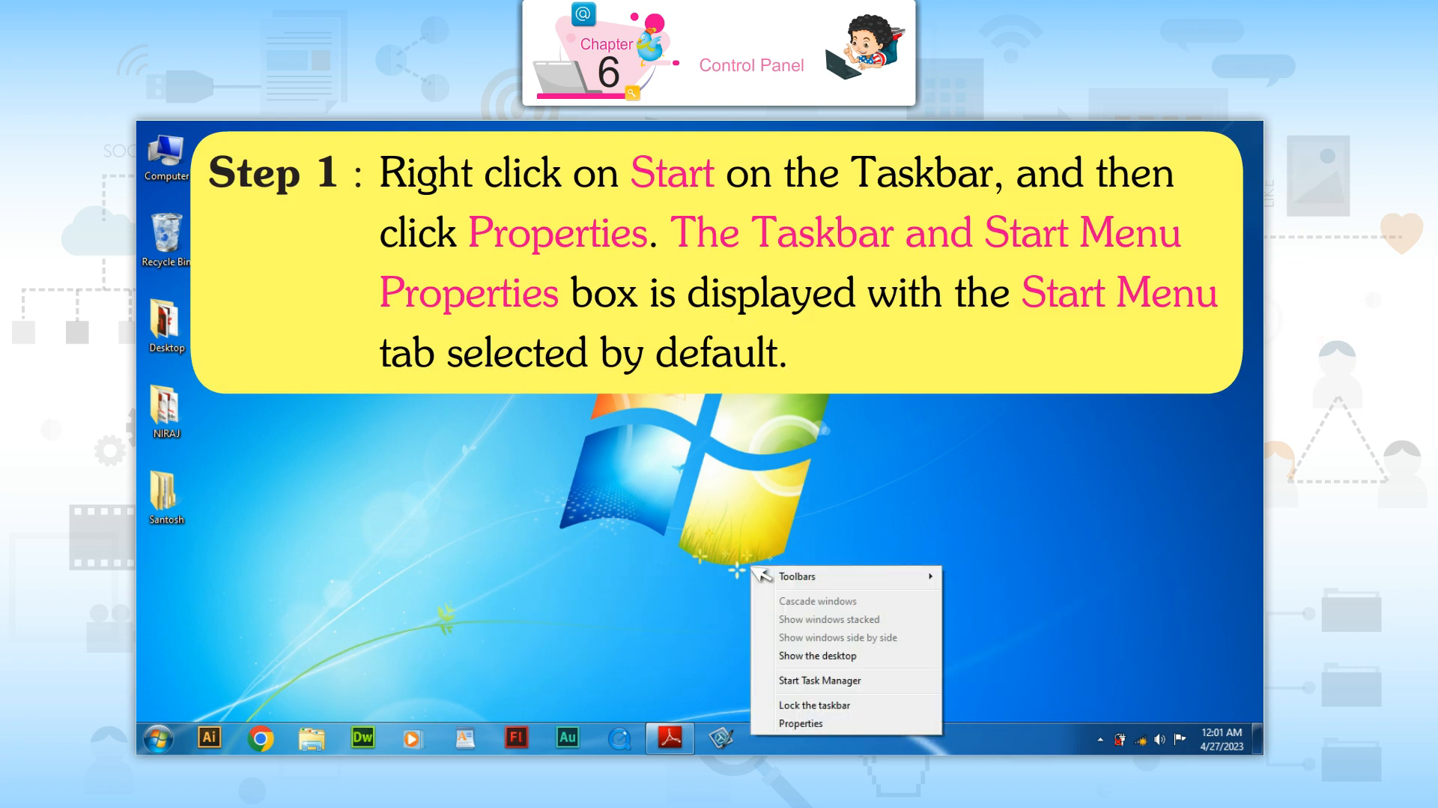
{"action": "left_click", "coordinate": [801, 723]}
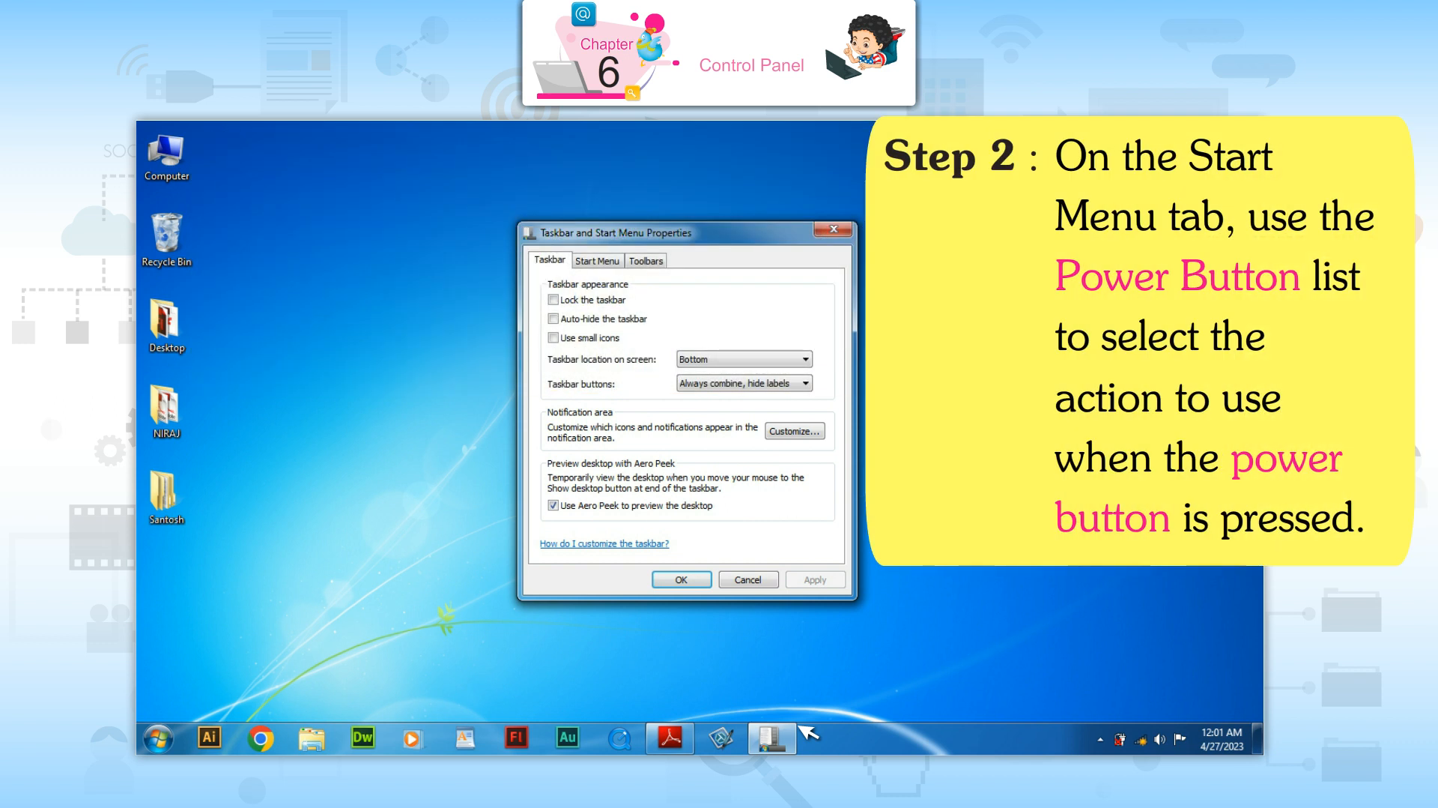
- On the Start Menu tab, keep the power button action set to Shut down
{"action": "left_click", "coordinate": [596, 261]}
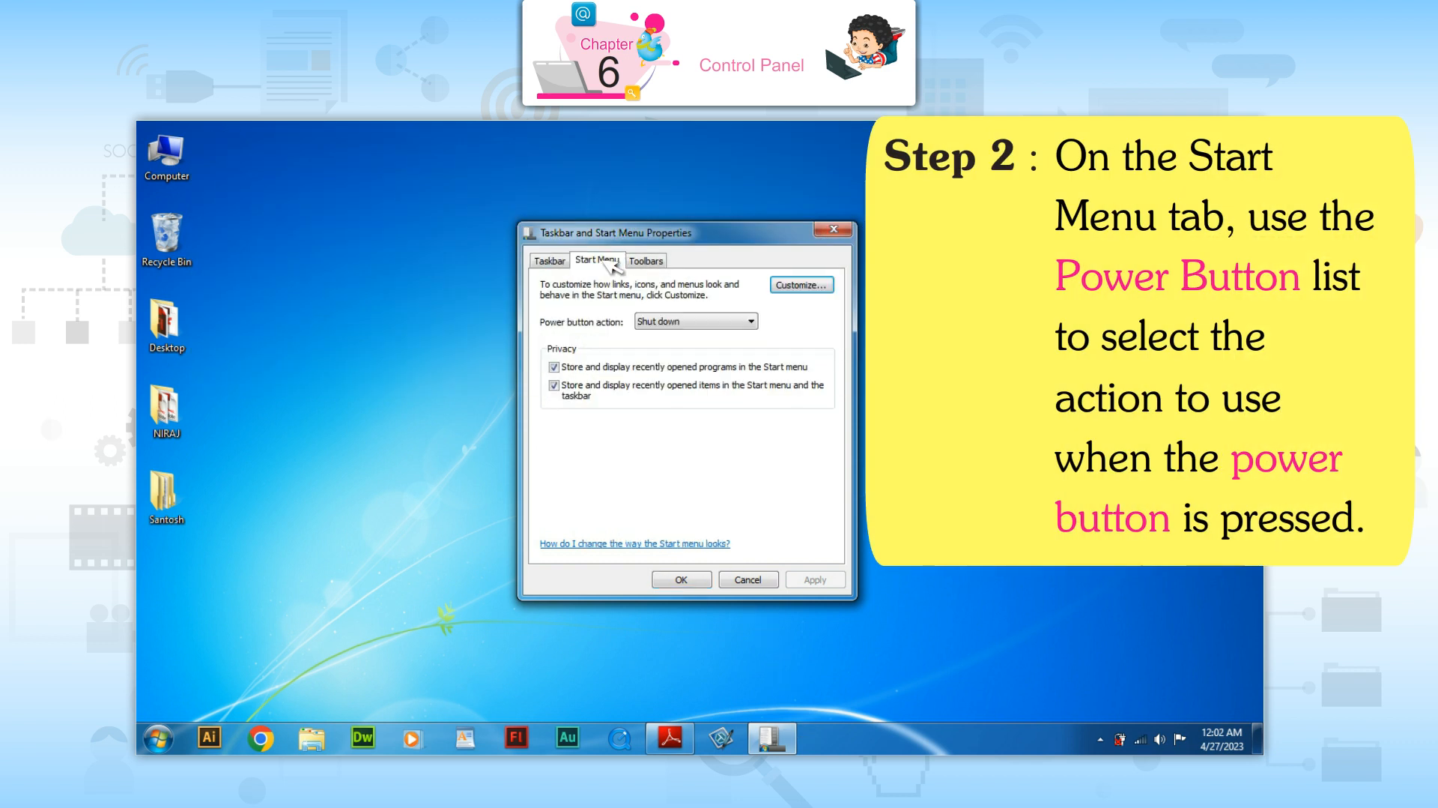
{"action": "left_click", "coordinate": [694, 321]}
{"action": "left_click", "coordinate": [681, 335]}
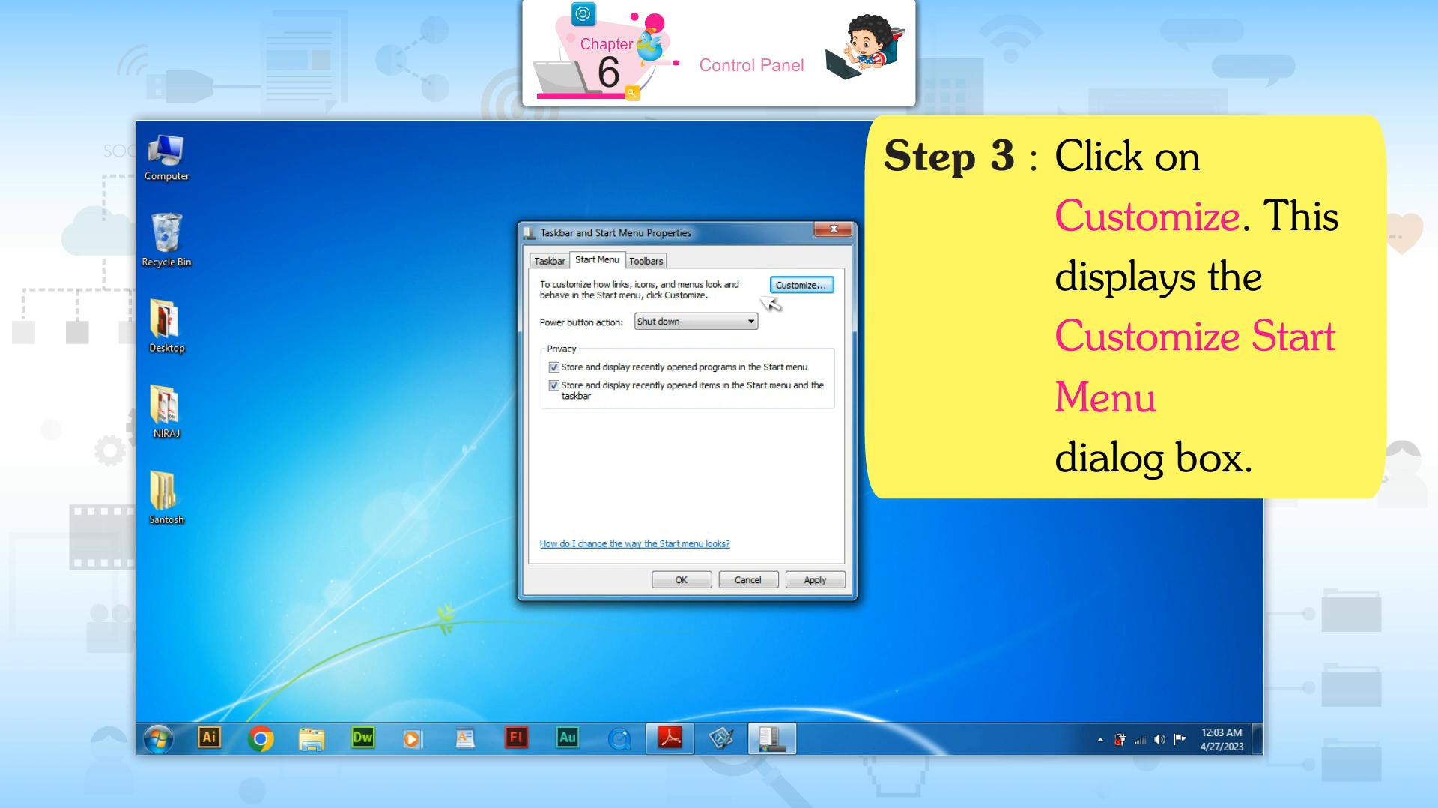
- Review the Customize Start Menu options and close them with OK
{"action": "left_click", "coordinate": [802, 285]}
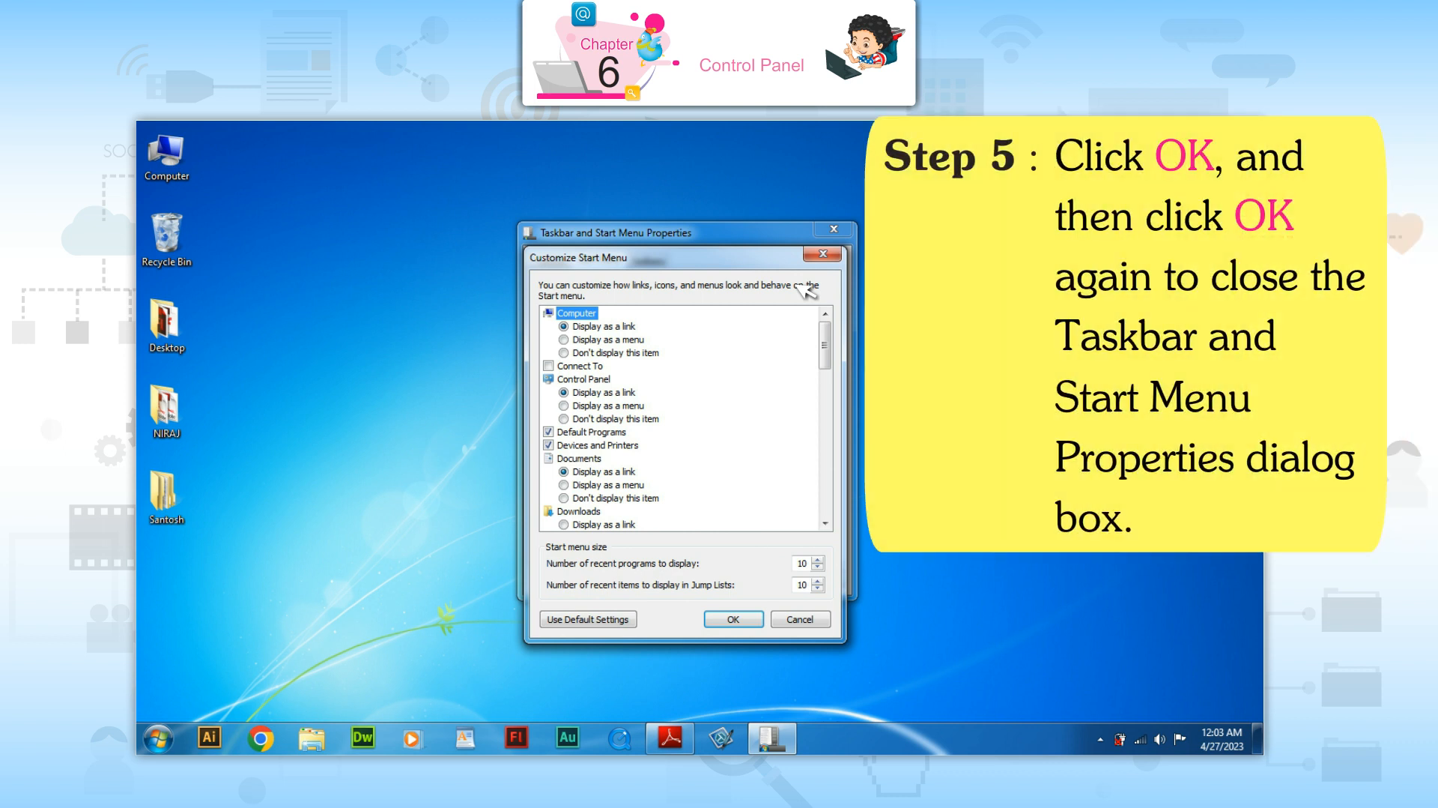
{"action": "key", "text": "Return"}
{"action": "key", "text": "Return"}
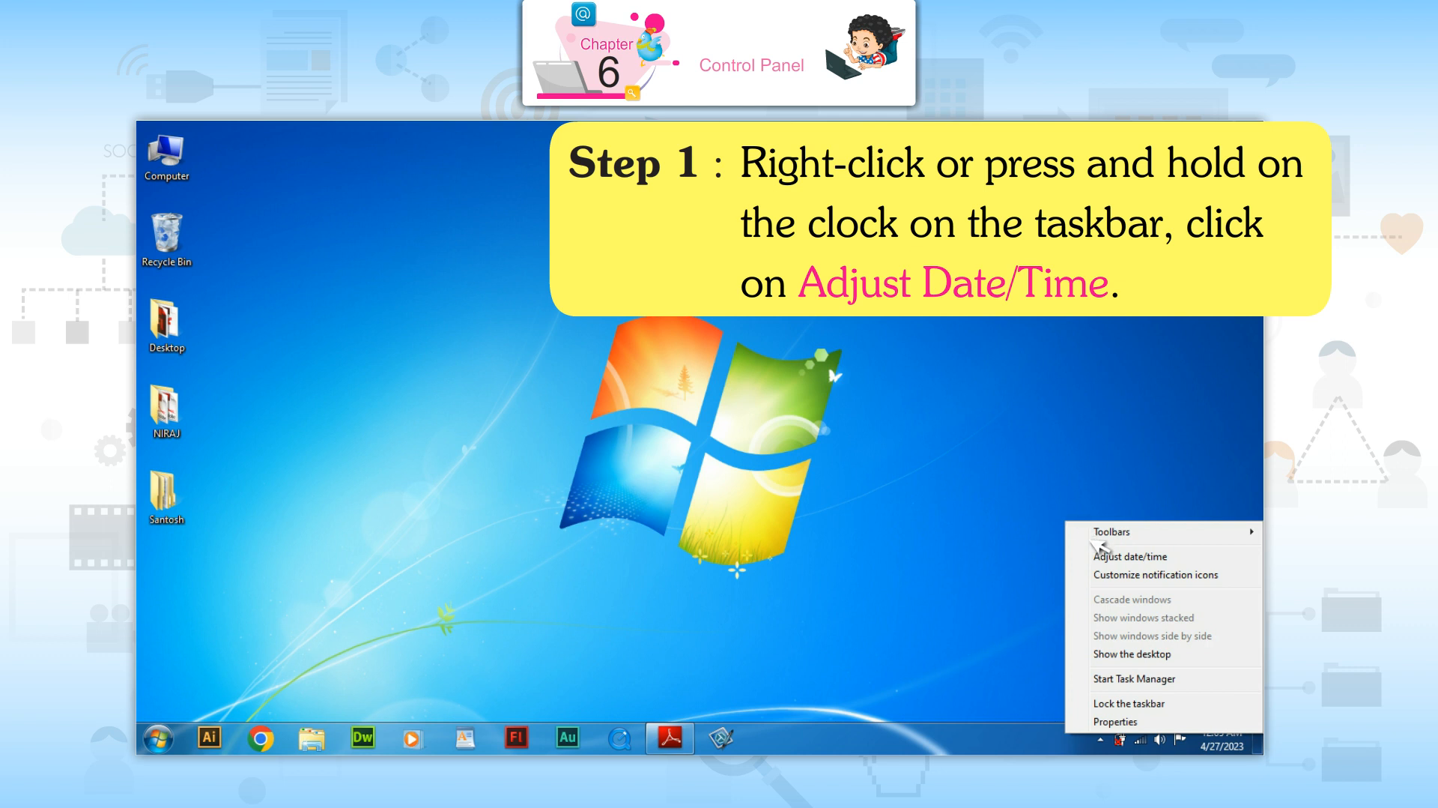
- Open Adjust date/time from the taskbar clock
{"action": "left_click", "coordinate": [1123, 556]}
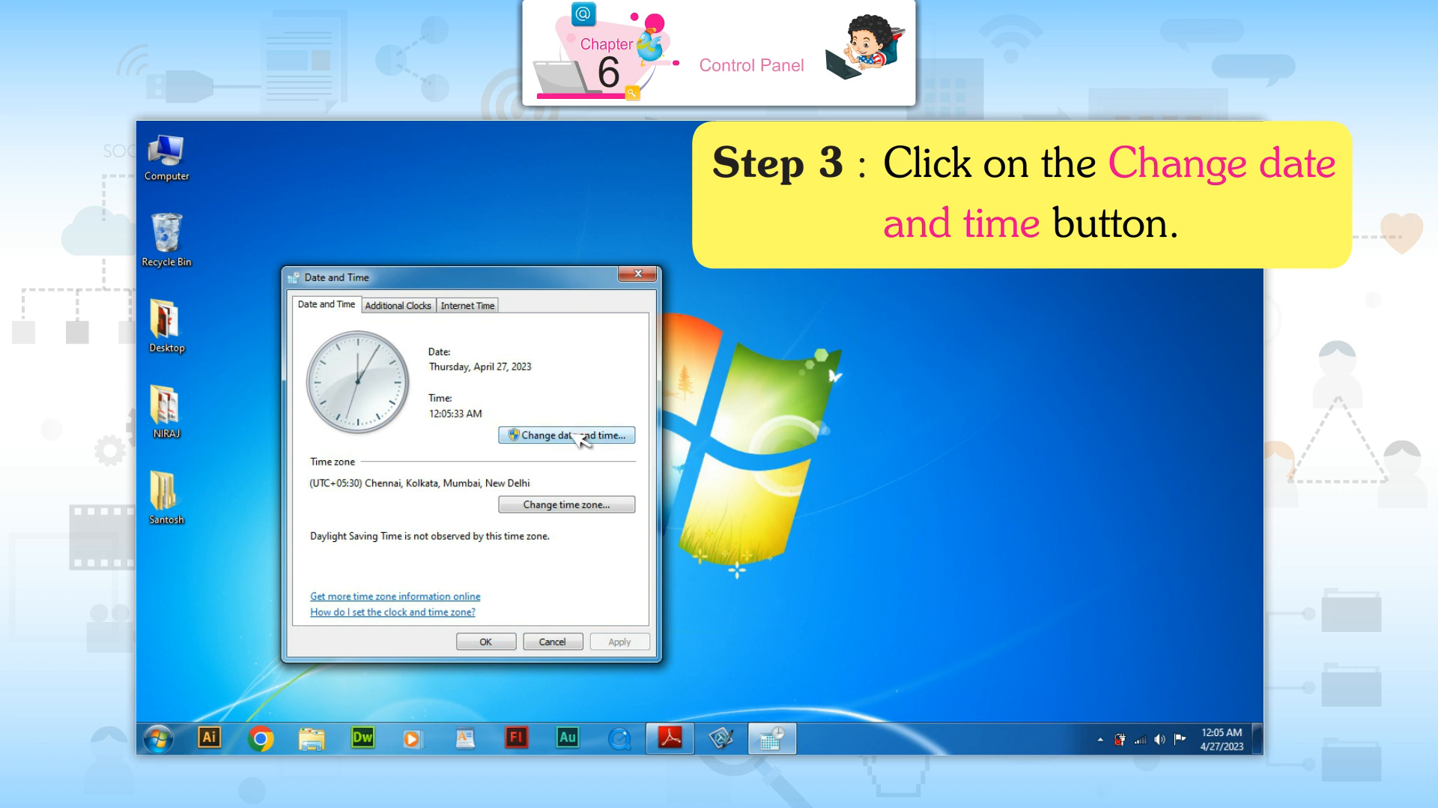
- Set the system date to April 26, 2023 and the time to about 2:05 AM, then confirm
{"action": "left_click", "coordinate": [584, 435]}
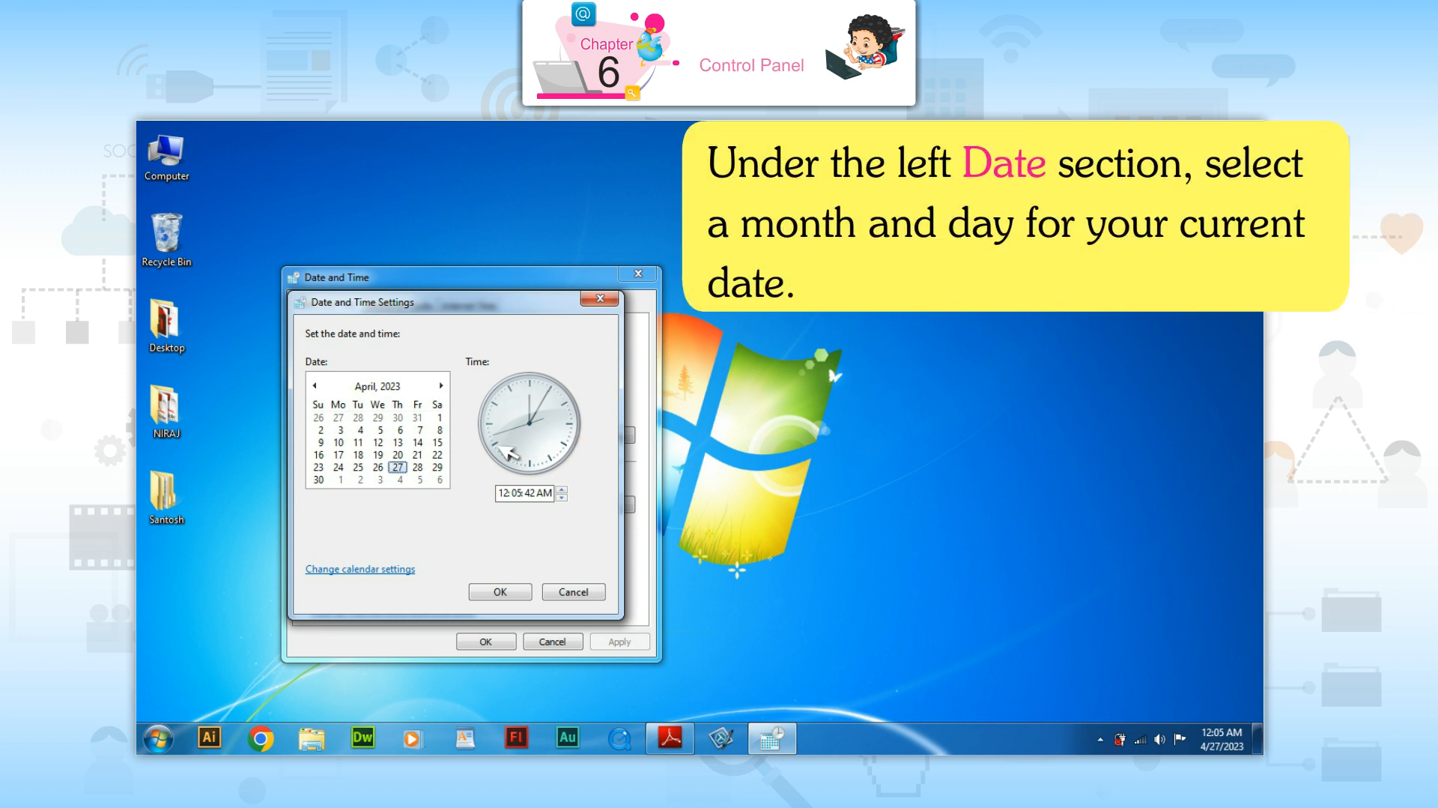
{"action": "left_click", "coordinate": [379, 467]}
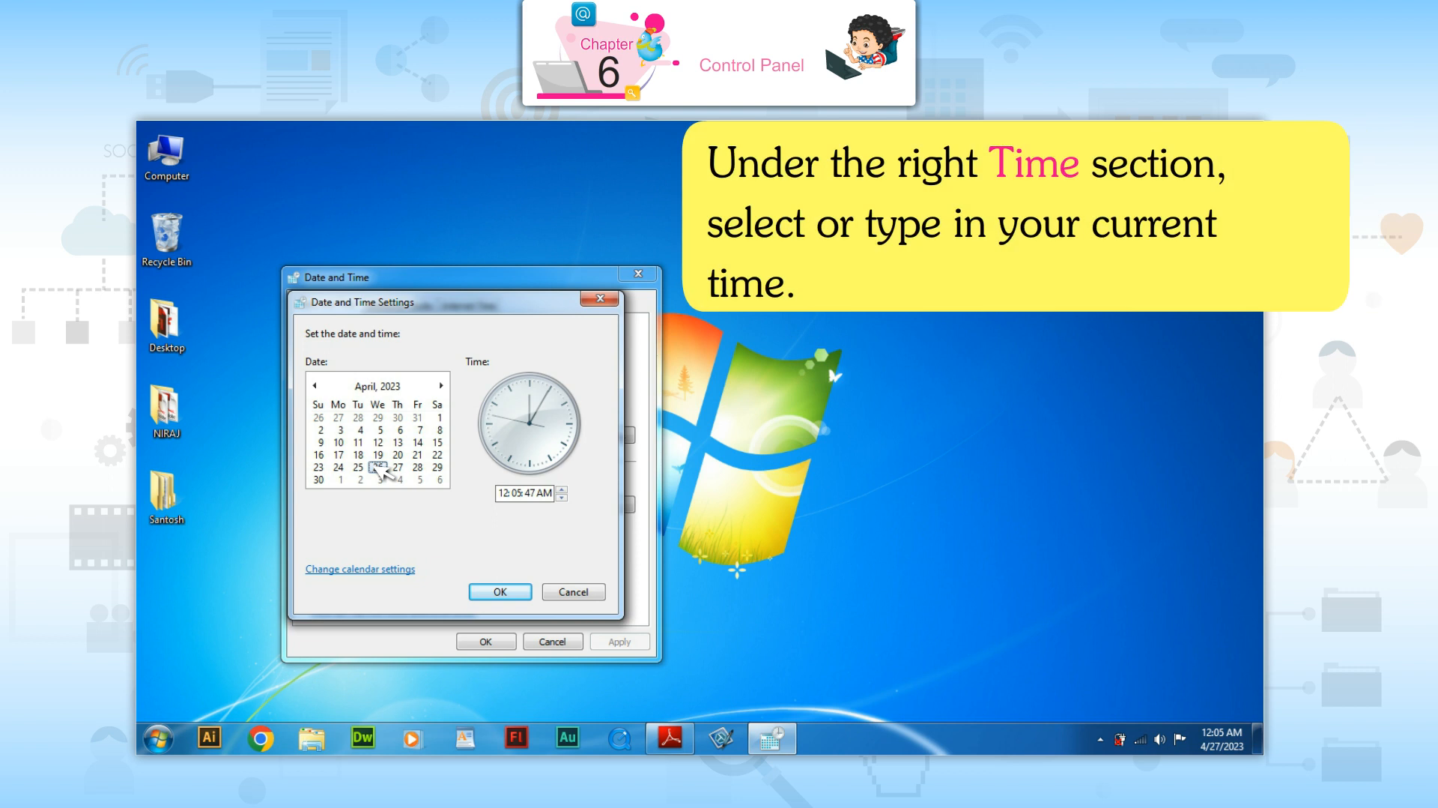
{"action": "left_click", "coordinate": [562, 498]}
{"action": "type", "text": "51"}
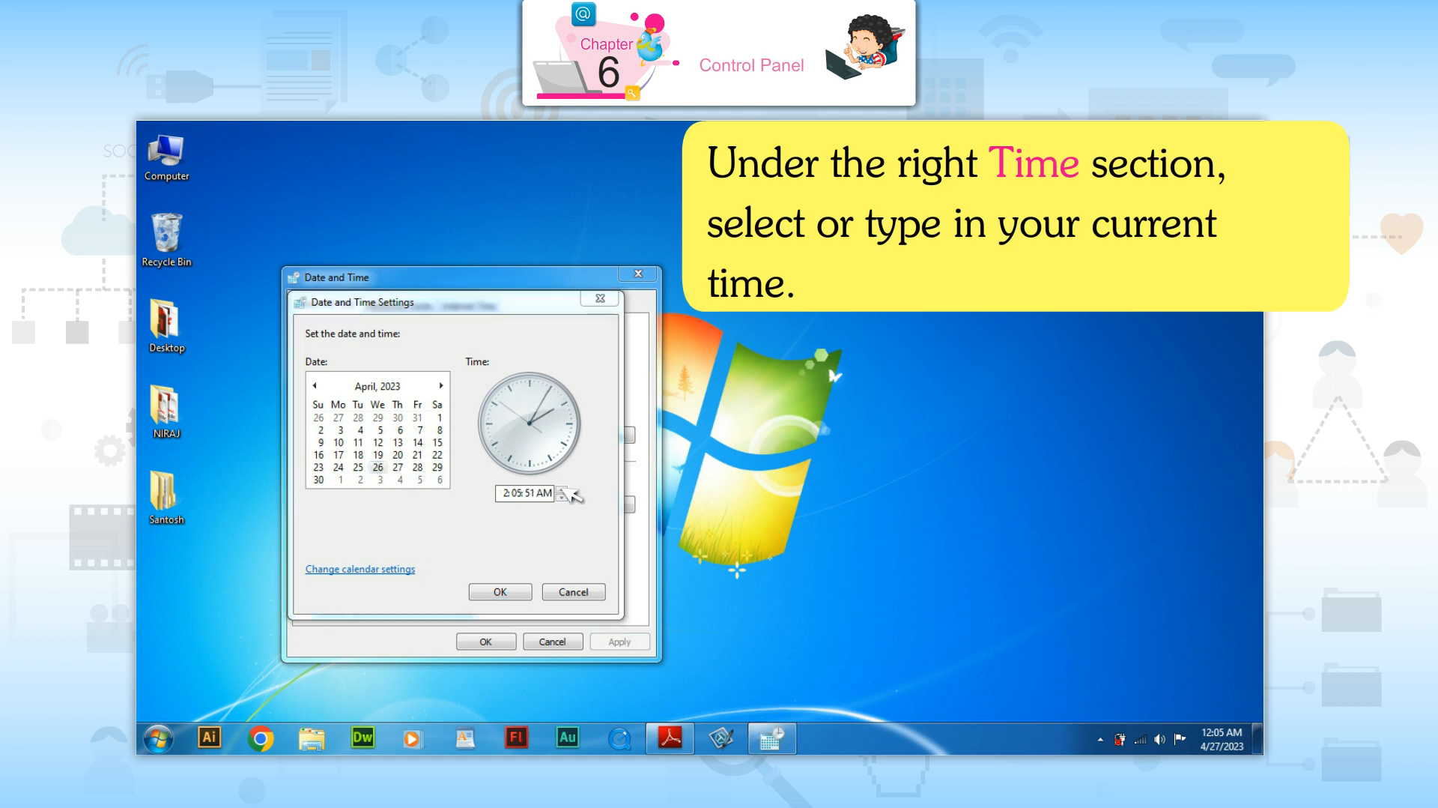
{"action": "key", "text": "Return"}
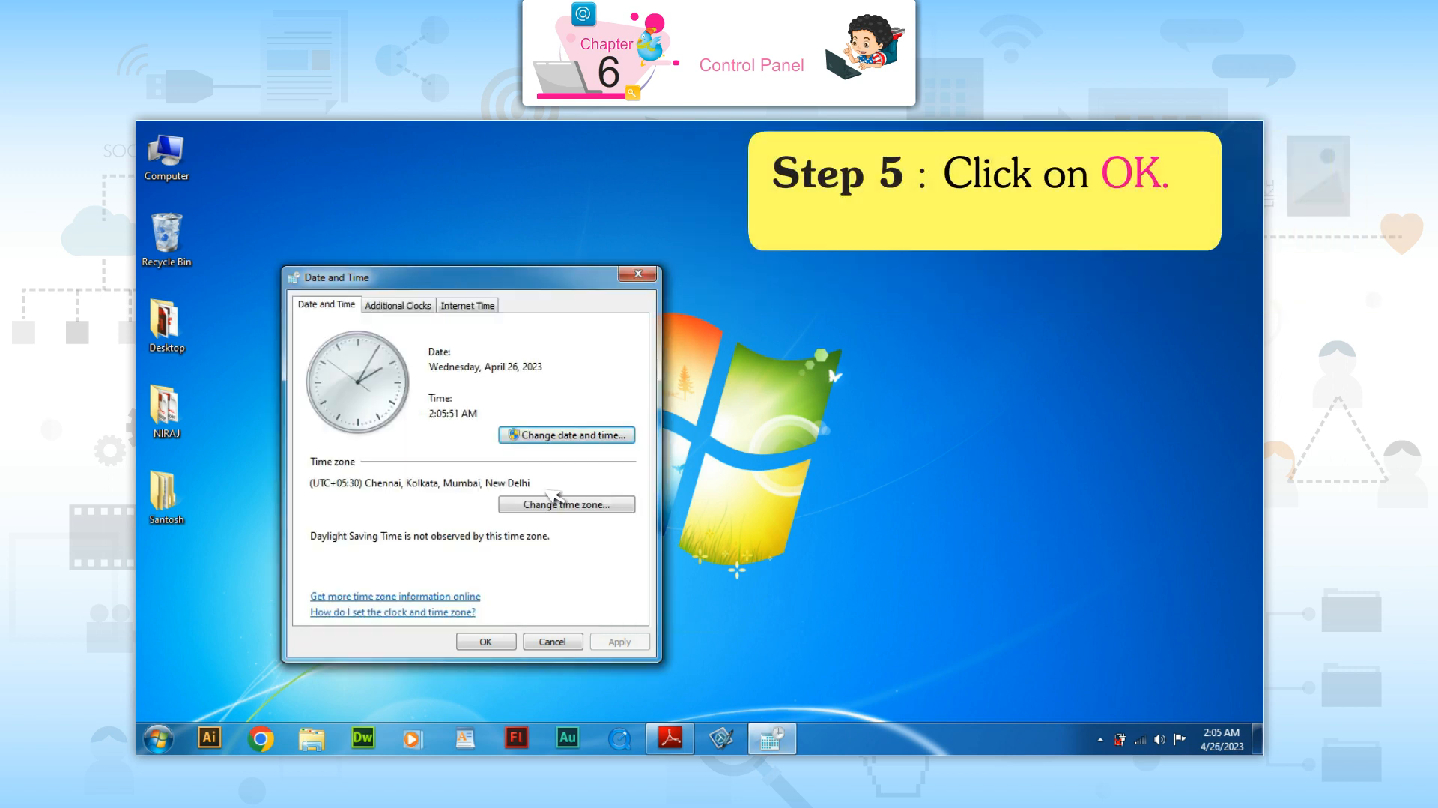